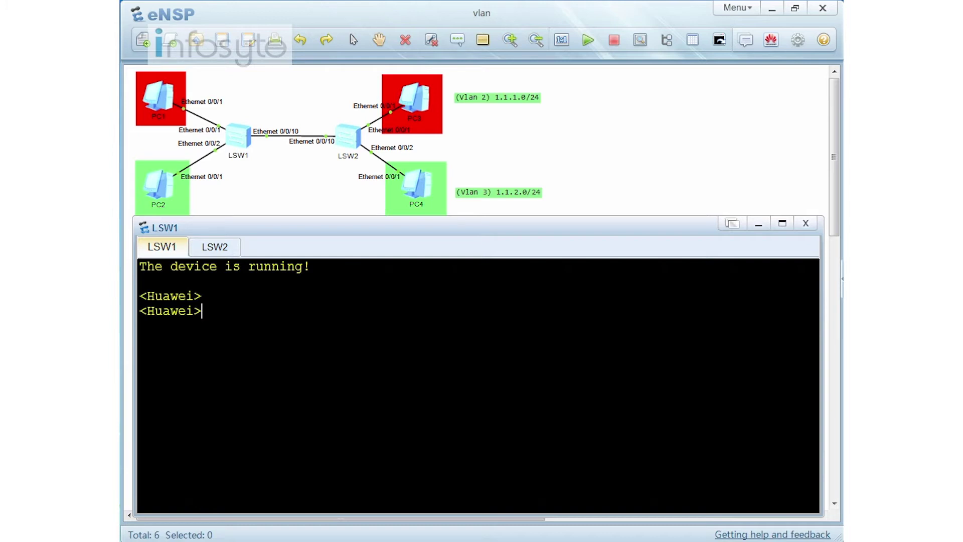
Step: Turn off terminal monitoring on LSW1 with und ter mon and enter the system view
text(udm)
key(BackSpace)
key(BackSpace)
text(nd ter mon)
key(Return)
text(sys)
key(Return)
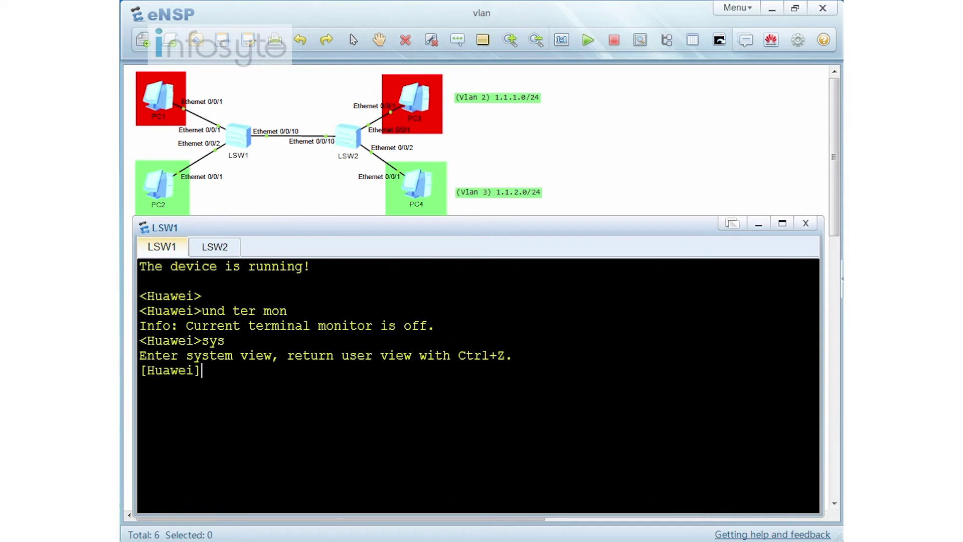
Step: Create VLANs 2 and 3 in one batch on LSW1 and name the switch SW1
text(vlan bat)
key(Tab)
text(2 3)
key(Return)
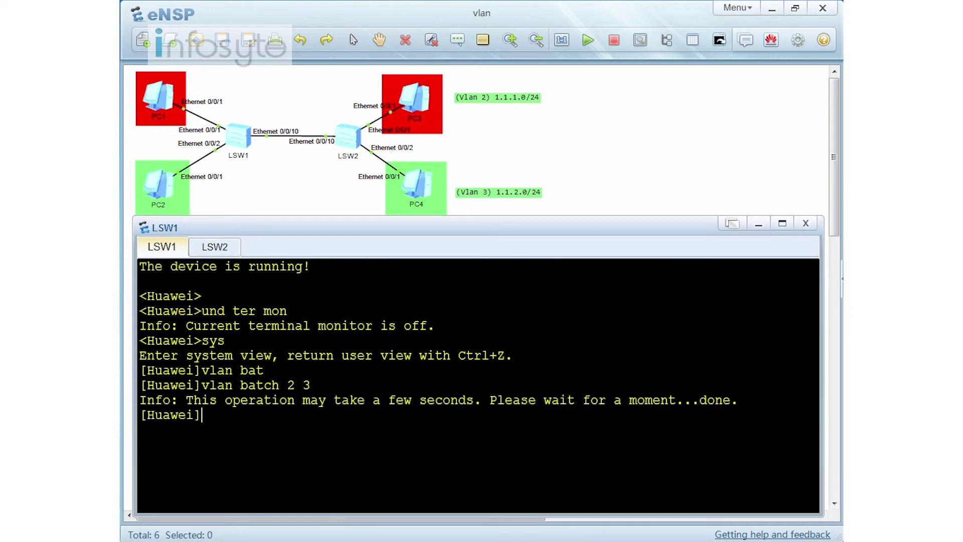
text(sys SW1)
key(Return)
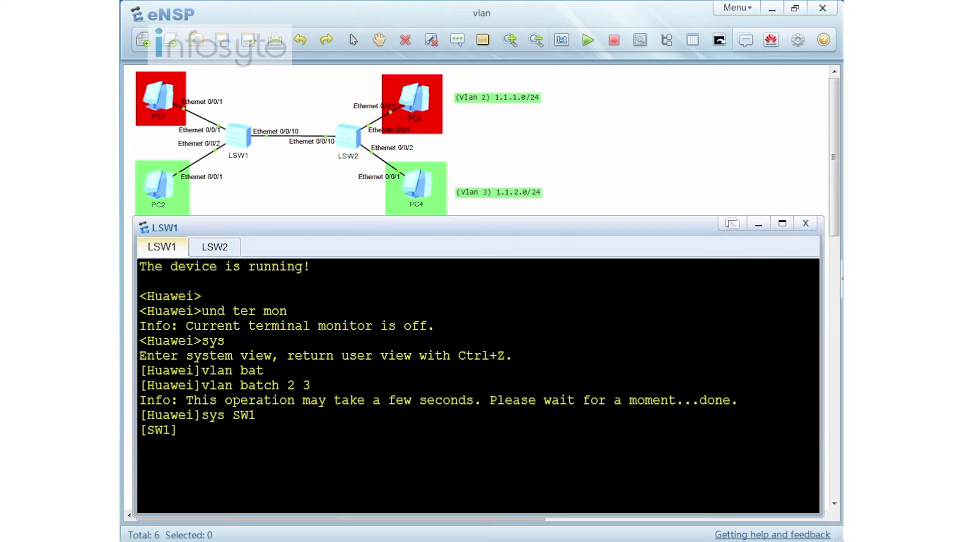
Step: Display SW1's port VLAN table and check the link types of Ethernet0/0/1 and Ethernet0/0/2
text(d)
text(is port vlan)
key(Return)
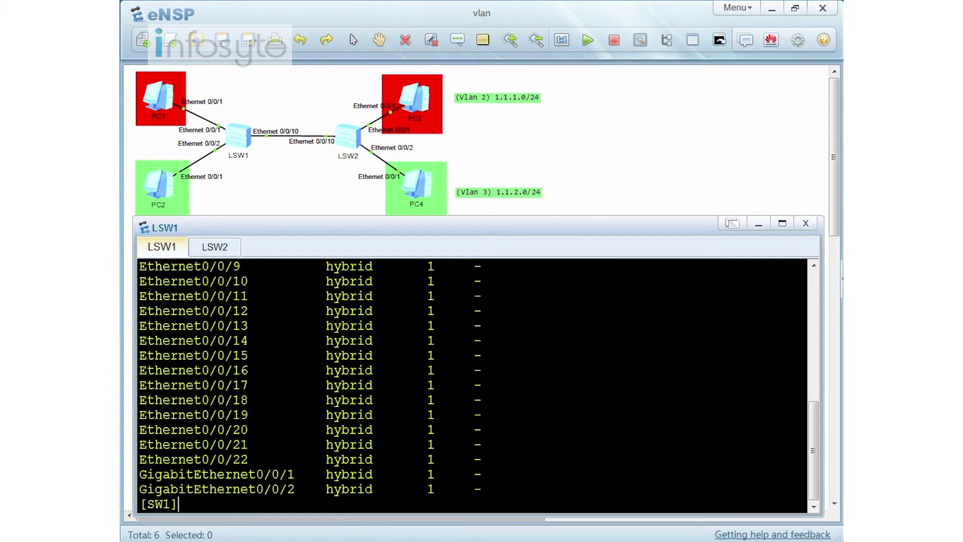
scroll(471, 384, up, 5)
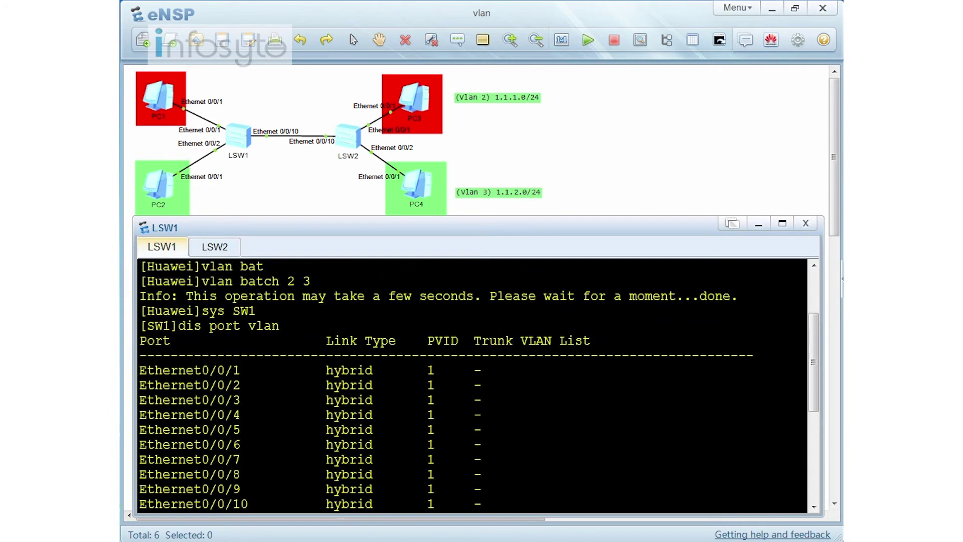
drag(319, 370, 395, 371)
drag(326, 386, 388, 385)
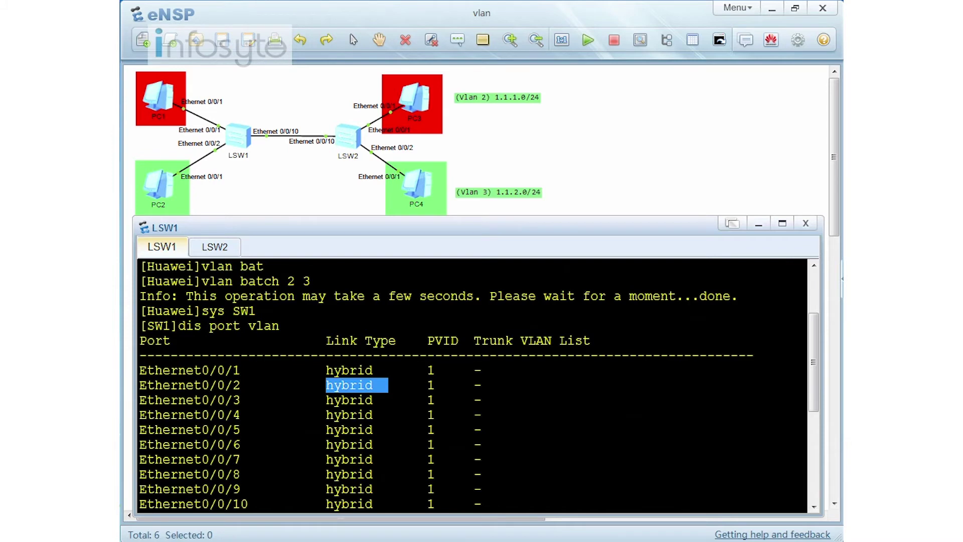
Step: Enter interface Ethernet0/0/2 on SW1 and set its port link type to access
scroll(472, 386, down, 5)
text(int eth)
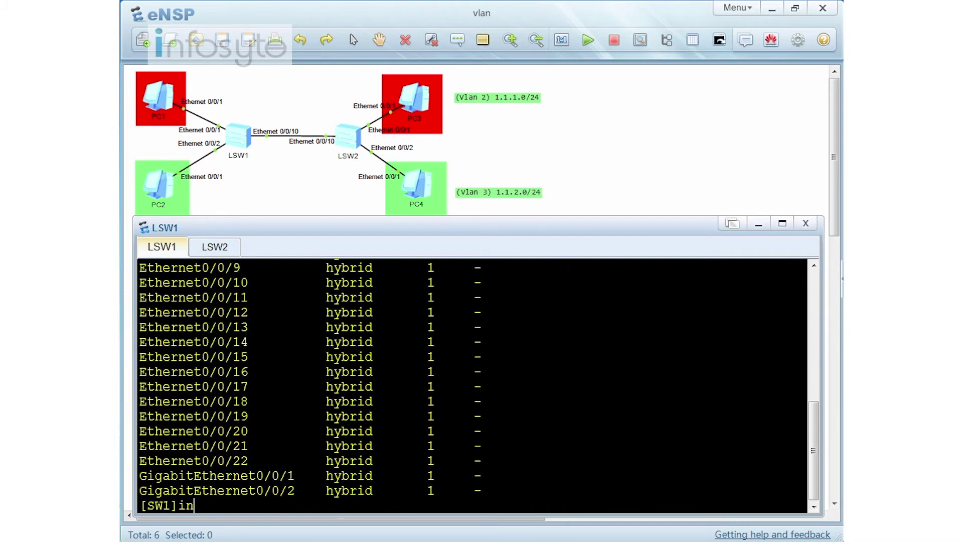
key(Tab)
text(0/0/2)
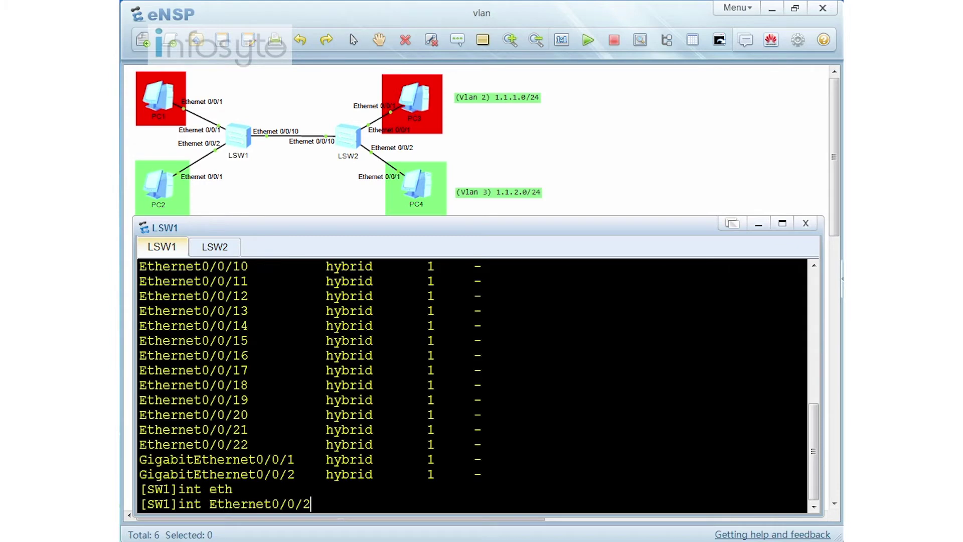
key(Return)
text(port l)
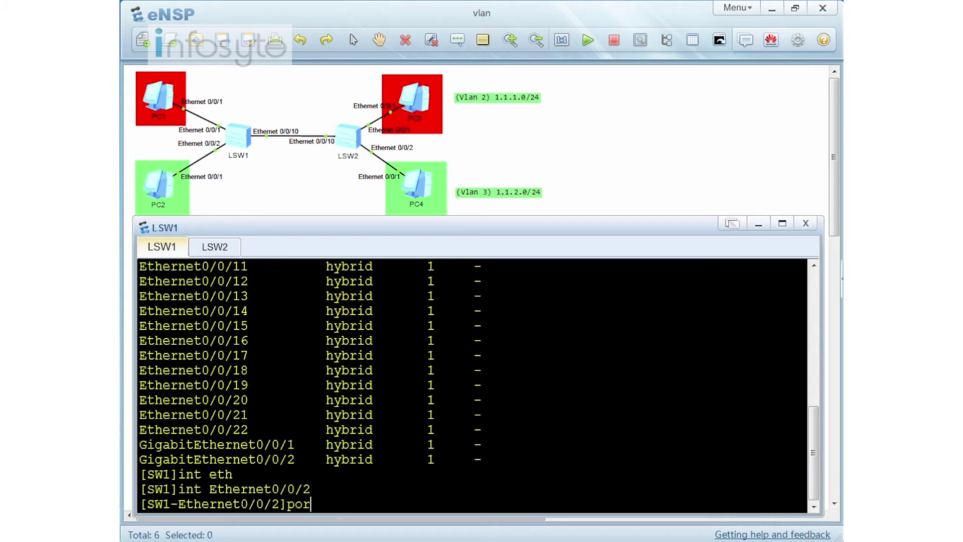
key(Tab)
text(t)
key(Tab)
text(a)
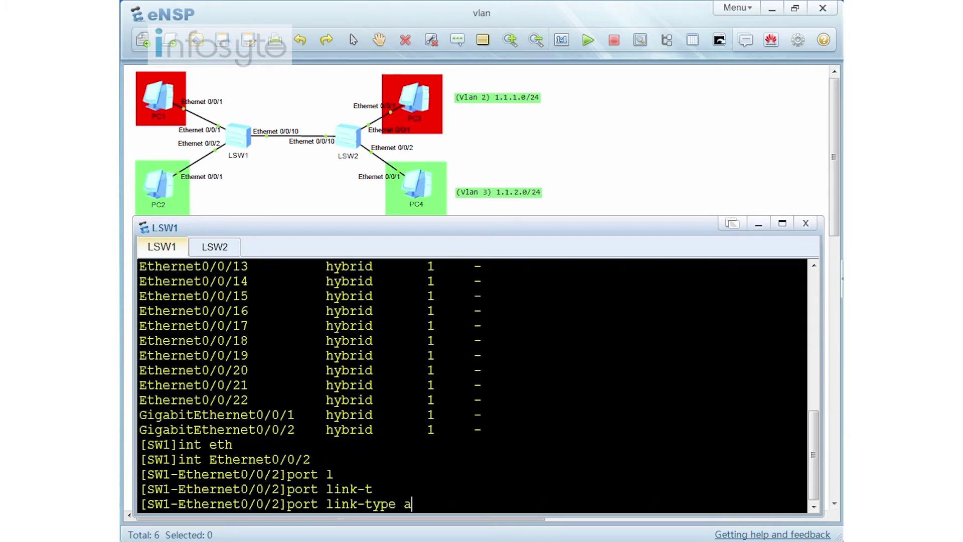
key(Tab)
key(Return)
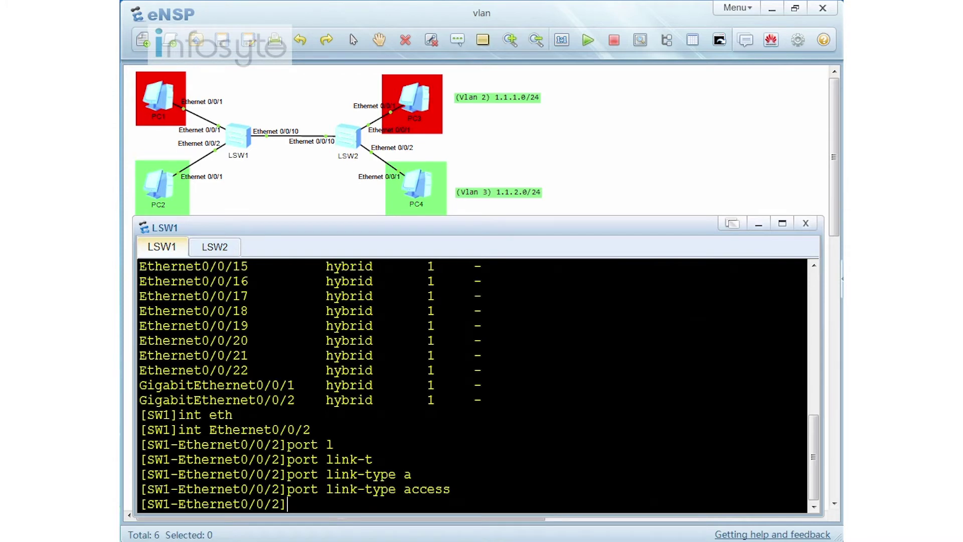
Step: Set the default VLAN of Ethernet0/0/2 to 3 and display the interface's configuration with dis this
text(port def)
key(Tab)
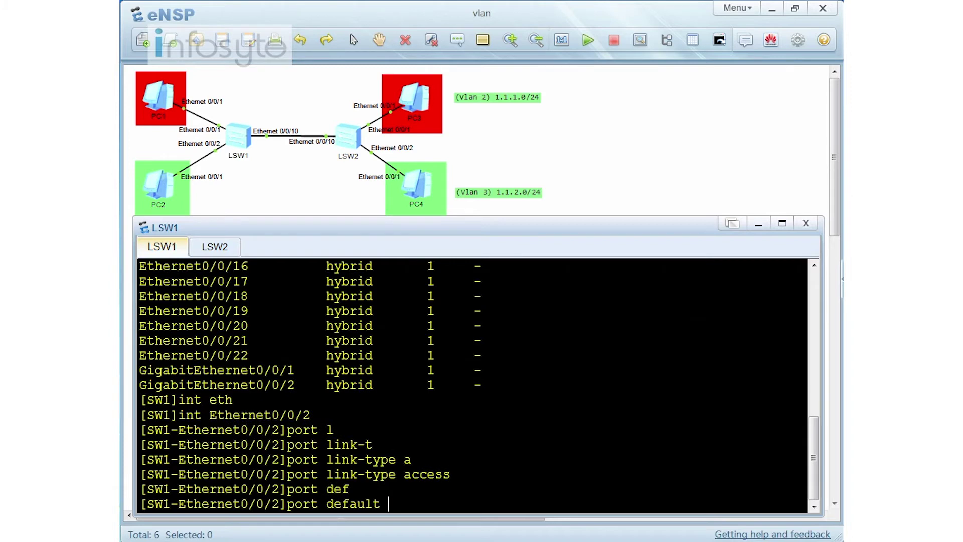
text(vlan 3)
key(Return)
text(dis this)
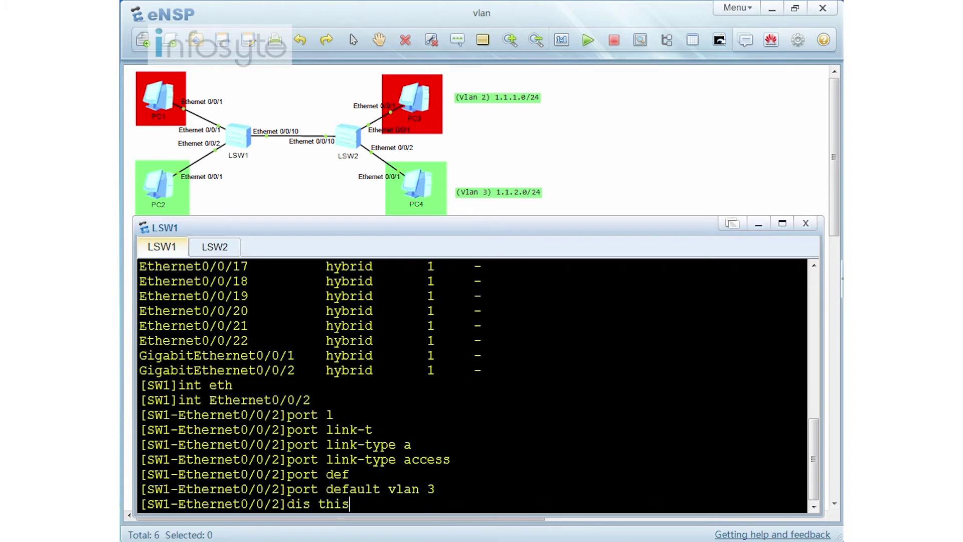
key(Return)
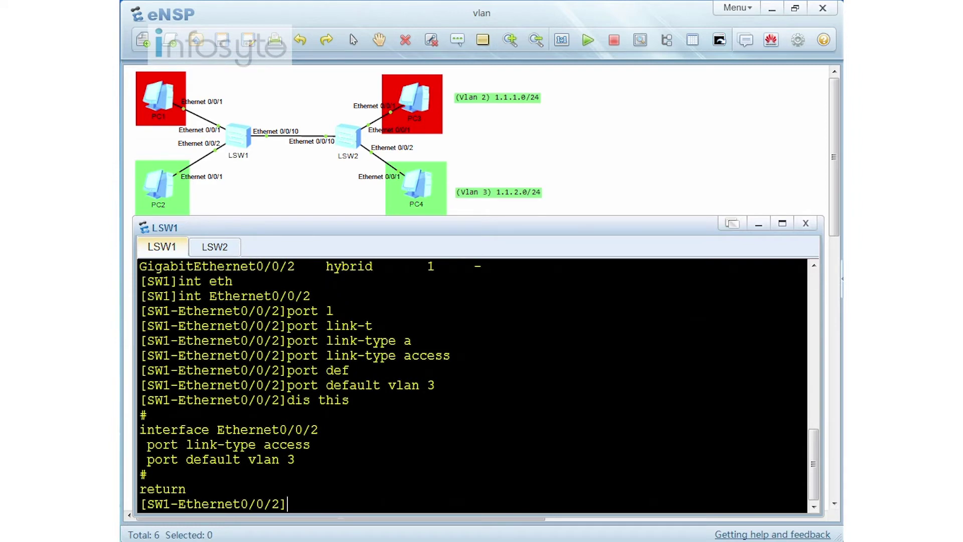
Step: Display the port VLAN table again and check the link type and PVID of Ethernet0/0/2
text(dis port vlan)
key(Return)
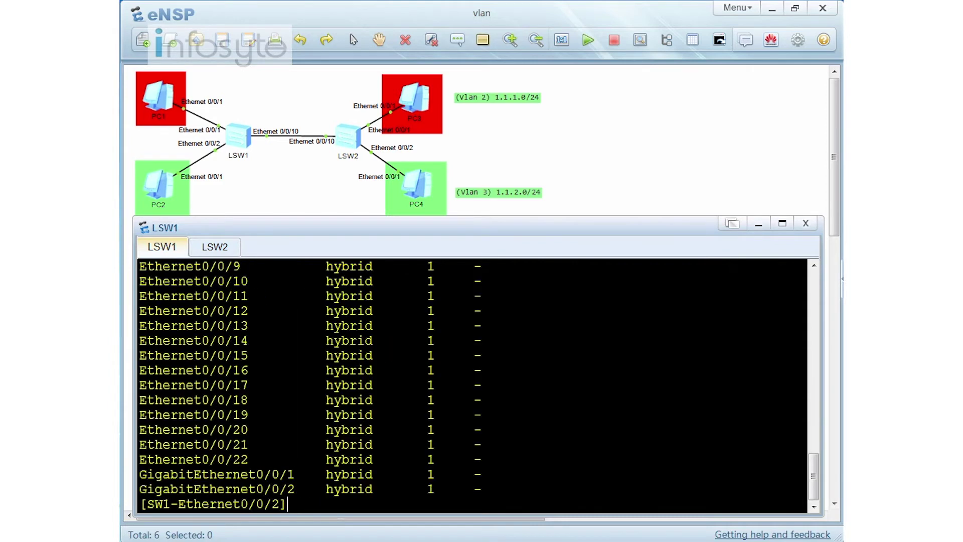
scroll(472, 384, up, 5)
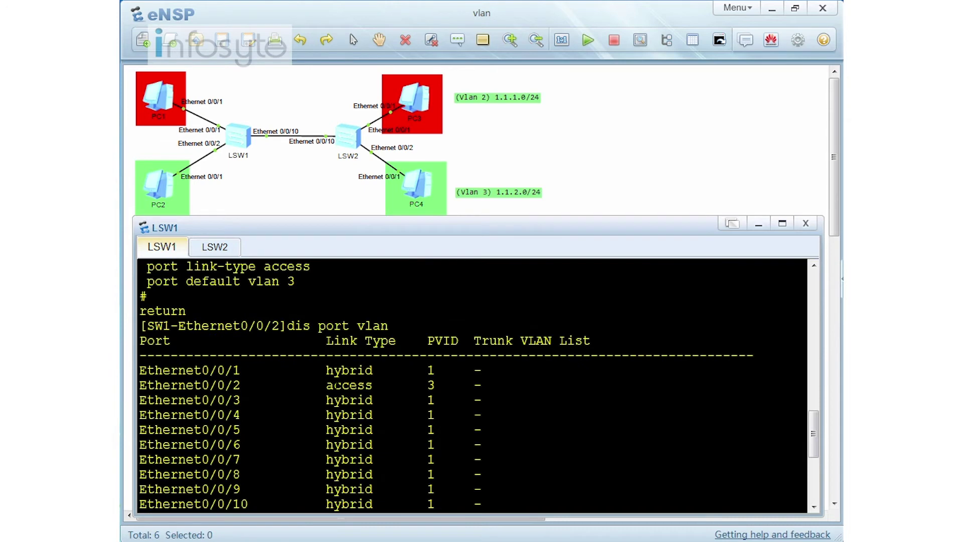
drag(319, 385, 442, 385)
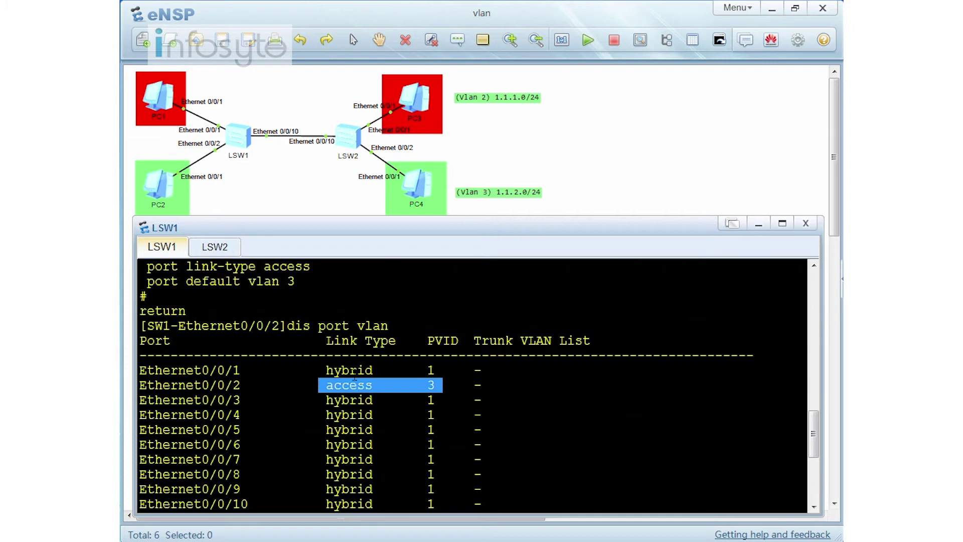
scroll(471, 385, down, 5)
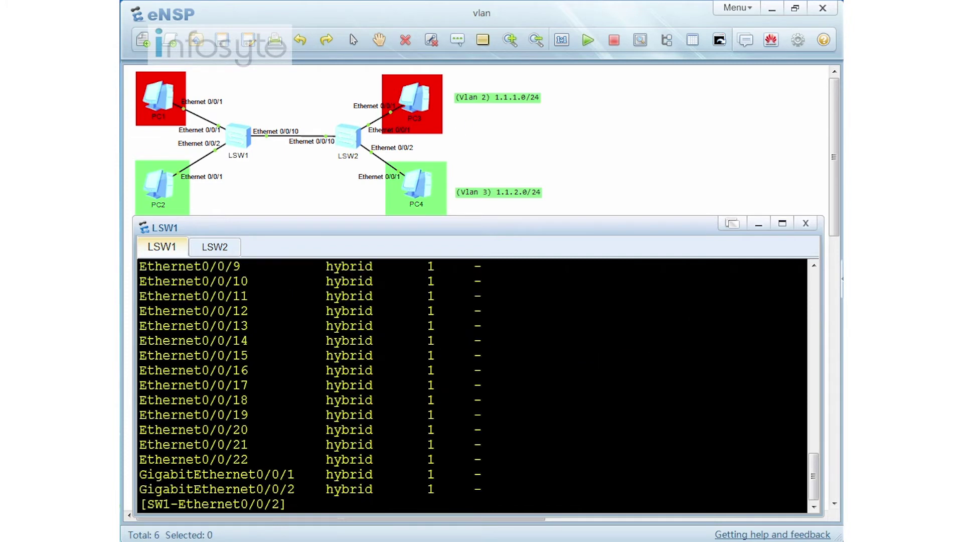
Step: Leave Ethernet0/0/2 for the system view and enter interface Ethernet0/0/1 on SW1
text(q)
key(Return)
key(Return)
key(Return)
key(Return)
key(Return)
text(int e)
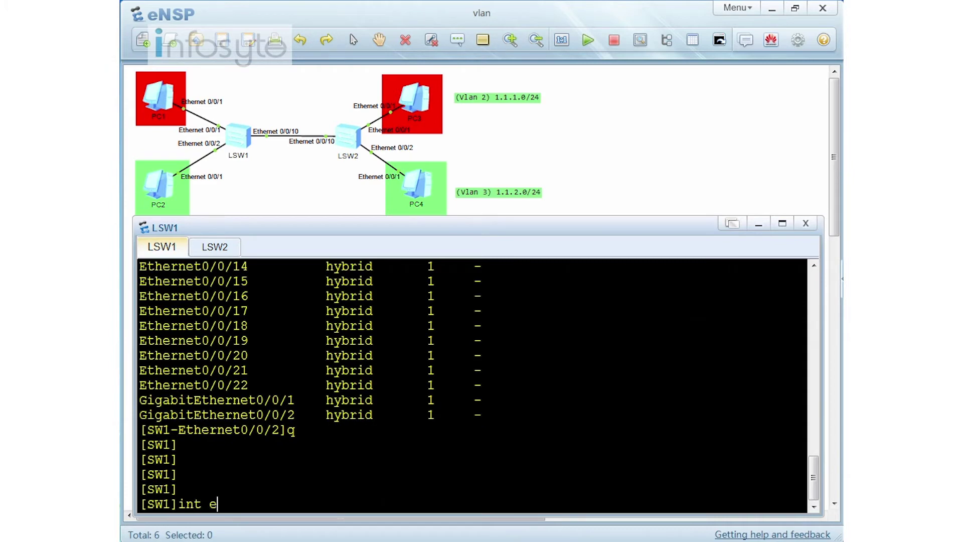
text(th0/0/1)
key(Return)
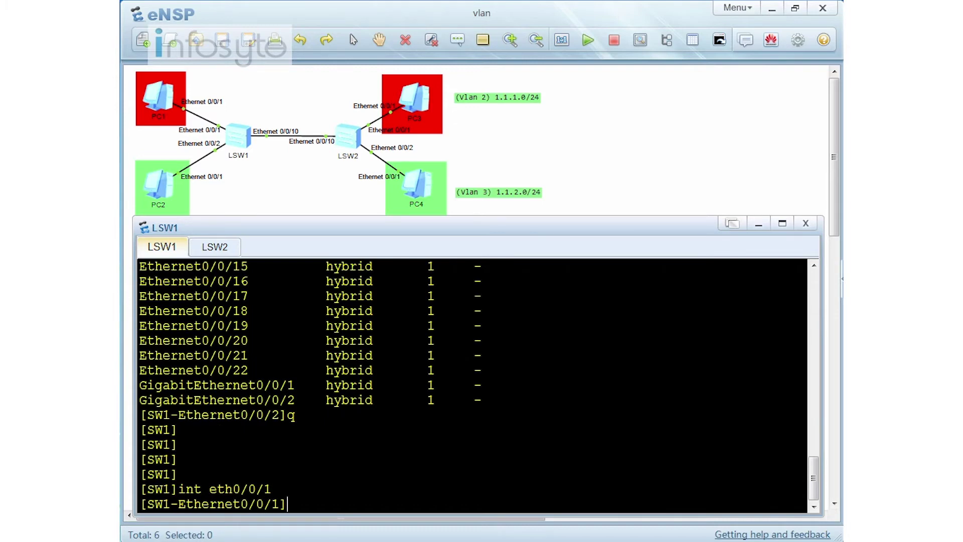
Step: Set the hybrid PVID of Ethernet0/0/1 on SW1 with port hybrid pvid vlan 2
text(port h)
key(Tab)
text(pvid 2)
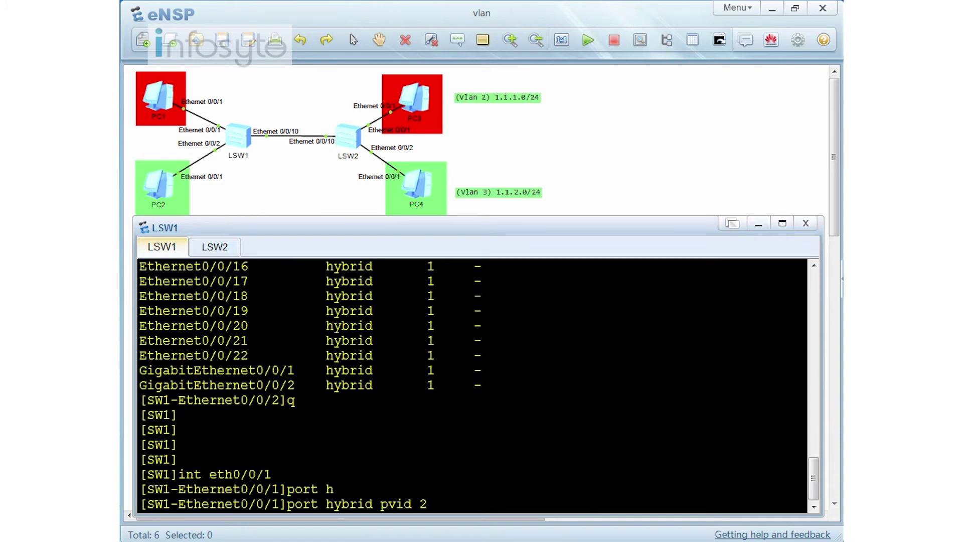
key(Return)
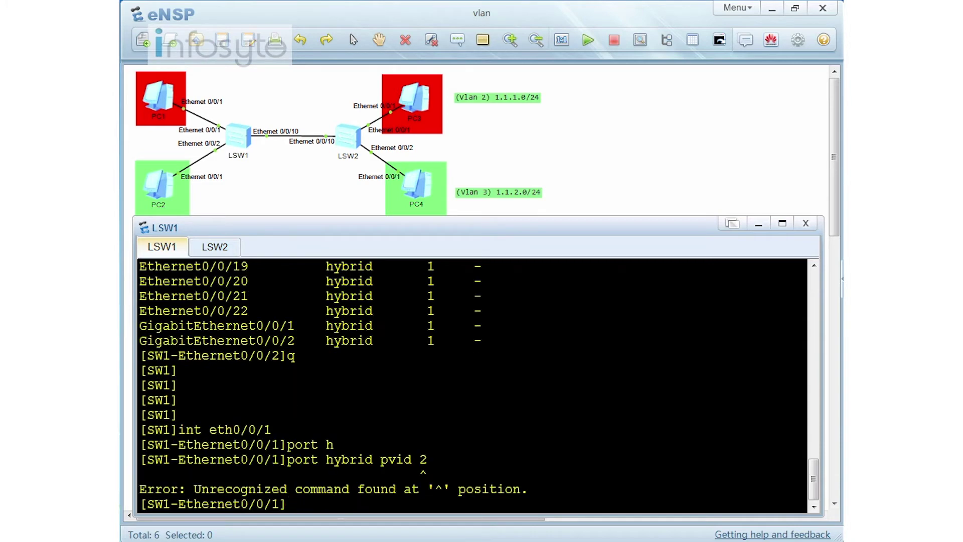
key(Up)
key(BackSpace)
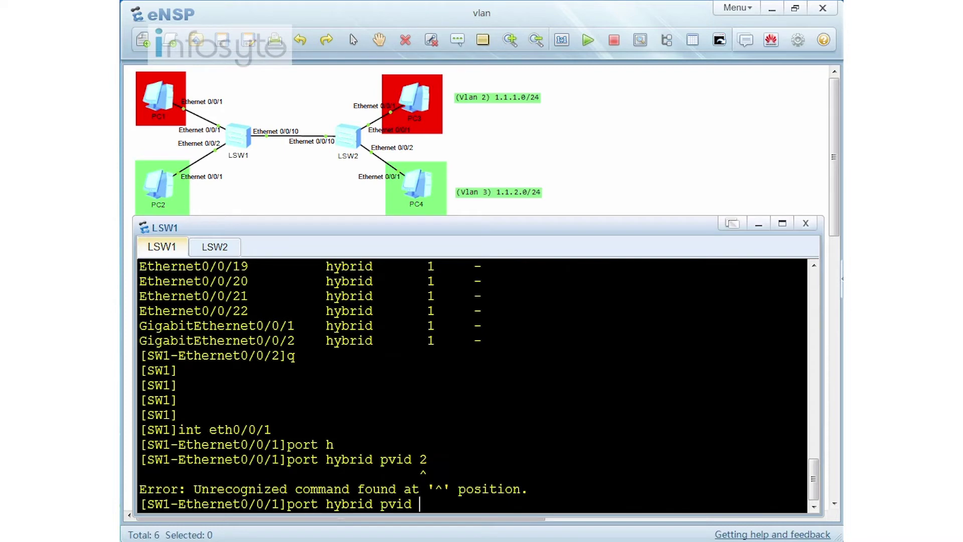
text(vlan 2)
key(Return)
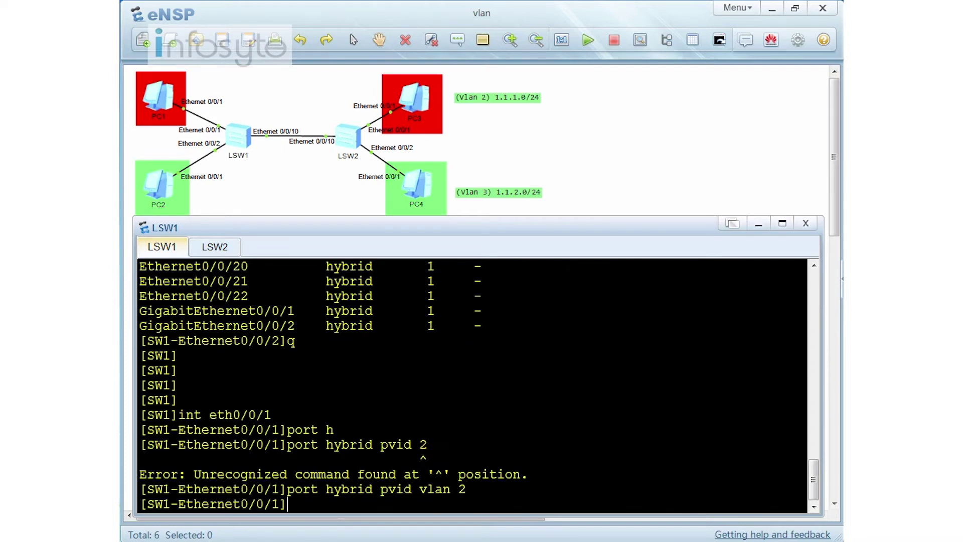
Step: Make VLAN 2 untagged on hybrid port Ethernet0/0/1 and display the interface's configuration with dis this
text(port h)
key(Tab)
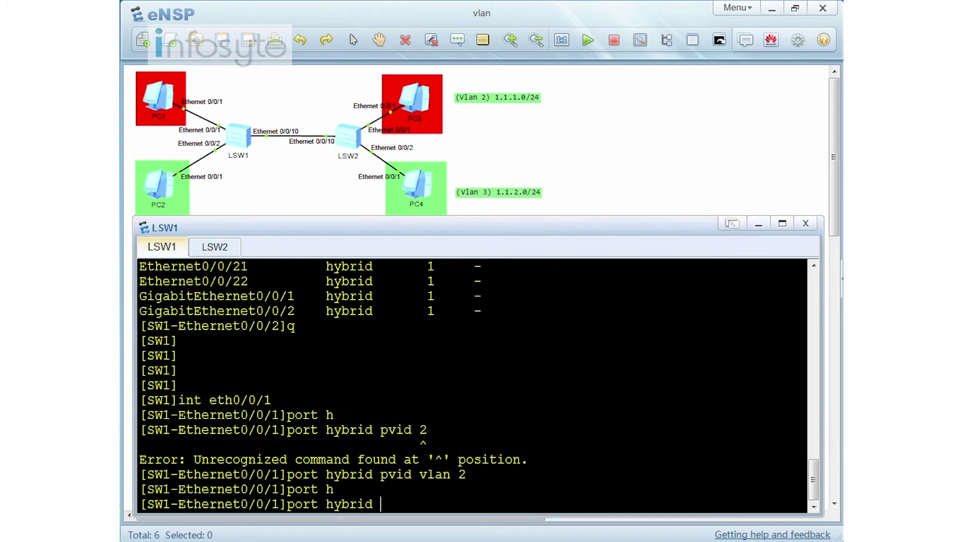
text(u)
key(Tab)
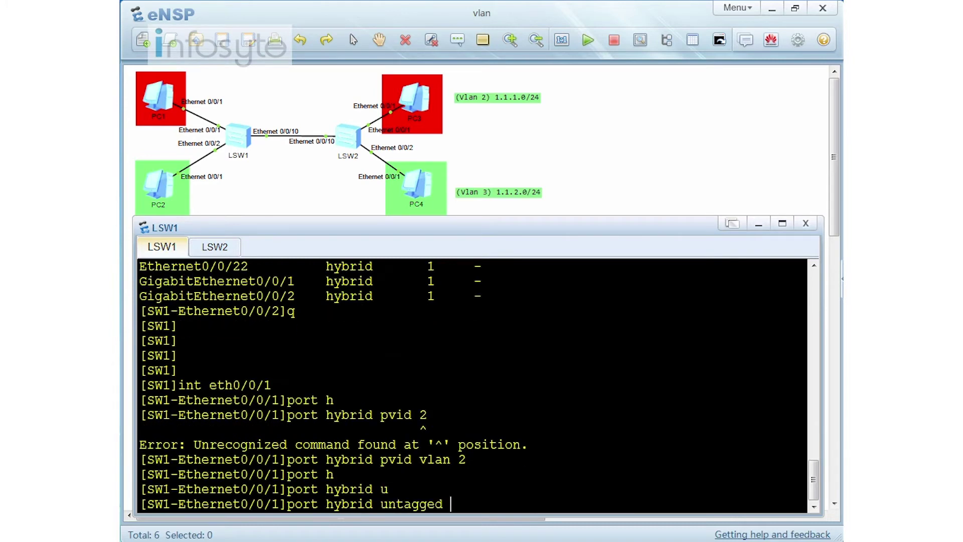
text(vlan 2)
key(Return)
text(dis this)
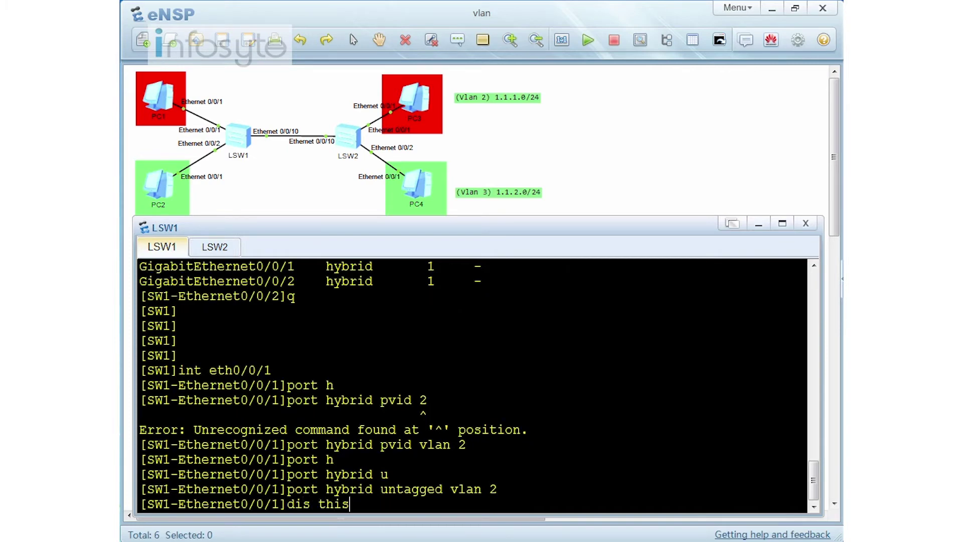
key(Return)
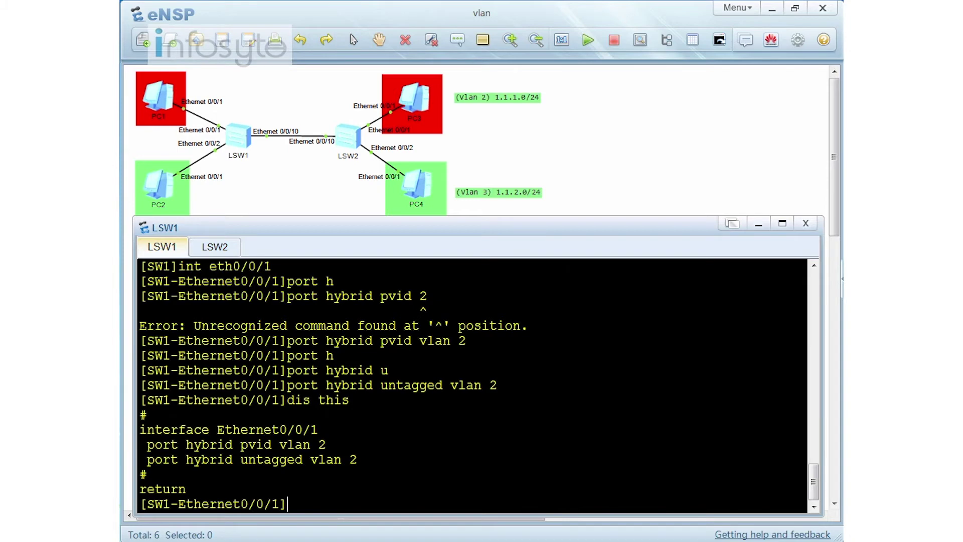
Step: Switch to the LSW2 console, enter the system view and name the switch SW2
click(208, 248)
text(sys)
key(Return)
text(sys SW2)
key(Return)
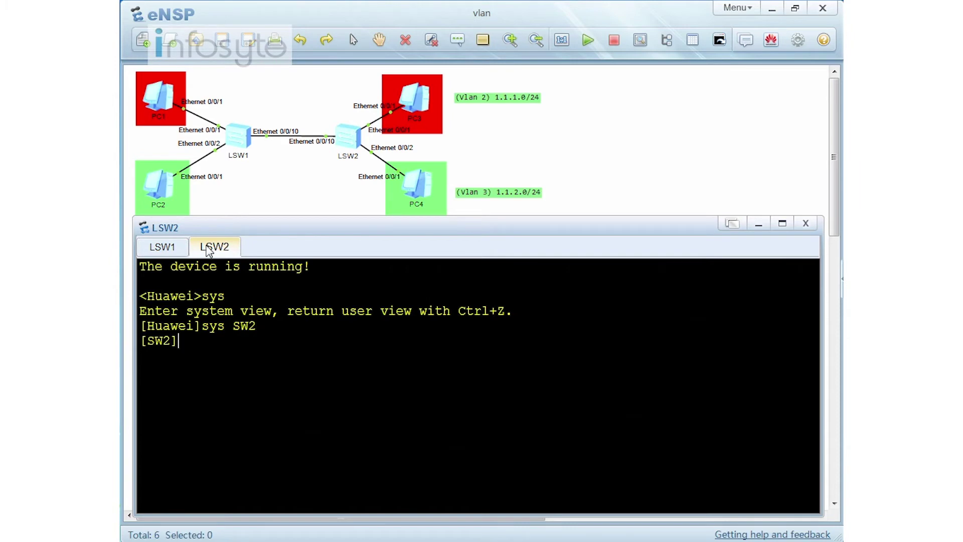
Step: Create VLANs 2 and 3 in one batch on SW2
text(vlan bat)
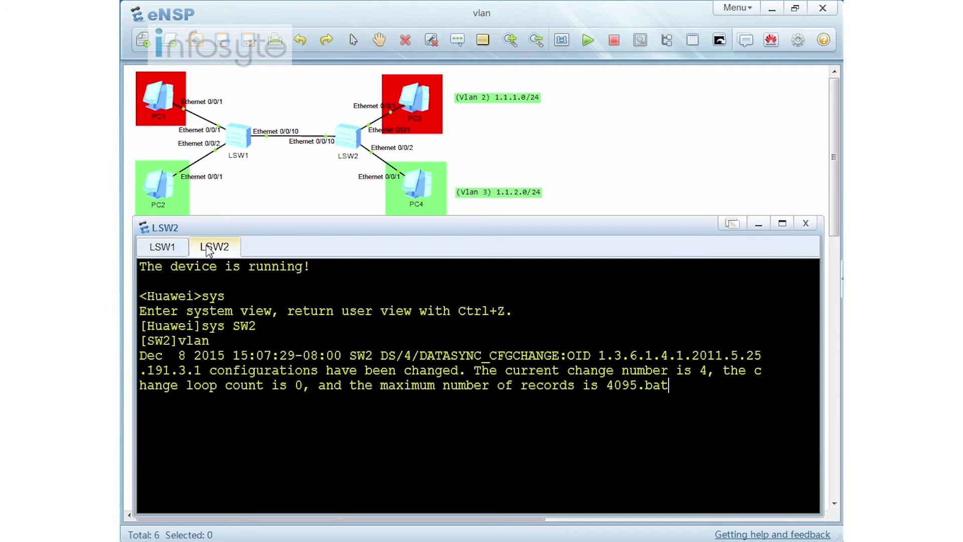
text( 2 3)
key(Return)
key(Return)
Step: Turn off terminal monitoring on SW2 from the user view and return to the system view
text(q)
key(Return)
text(und ter mon)
key(Return)
text(ys)
key(Return)
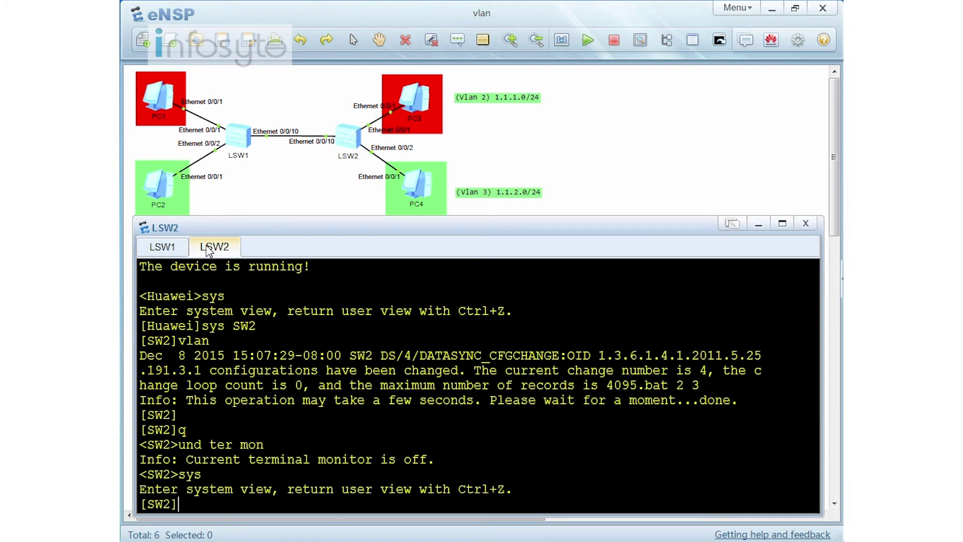
key(Return)
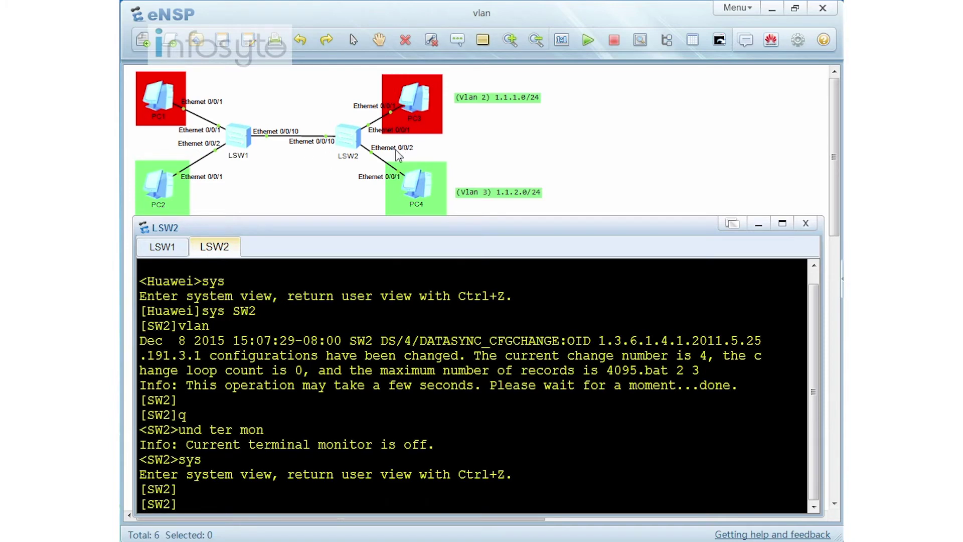
Step: Create a port group on SW2 with Ethernet 0/0/1 and Ethernet 0/0/2 as its members
text(port-g)
key(Tab)
text(g)
key(Tab)
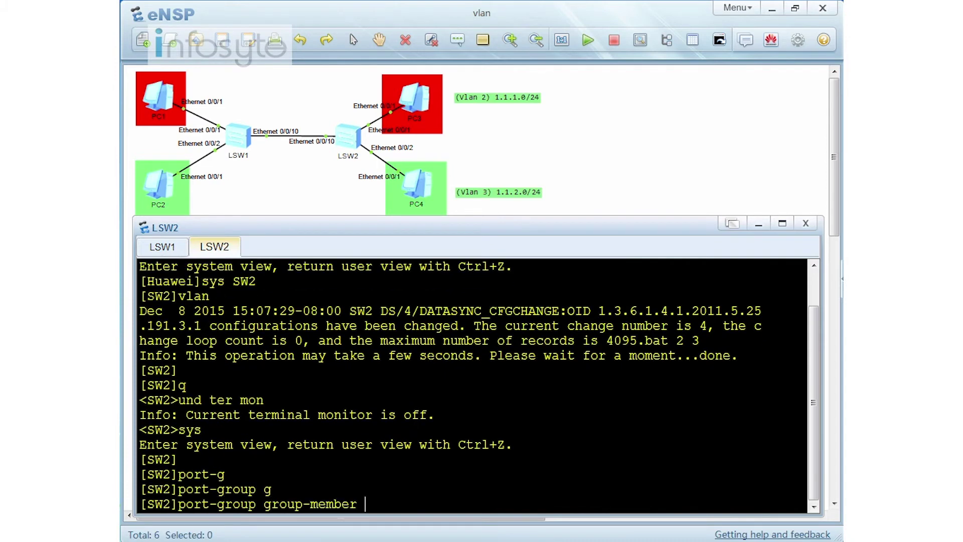
text(eth)
key(Tab)
text(0/0/1)
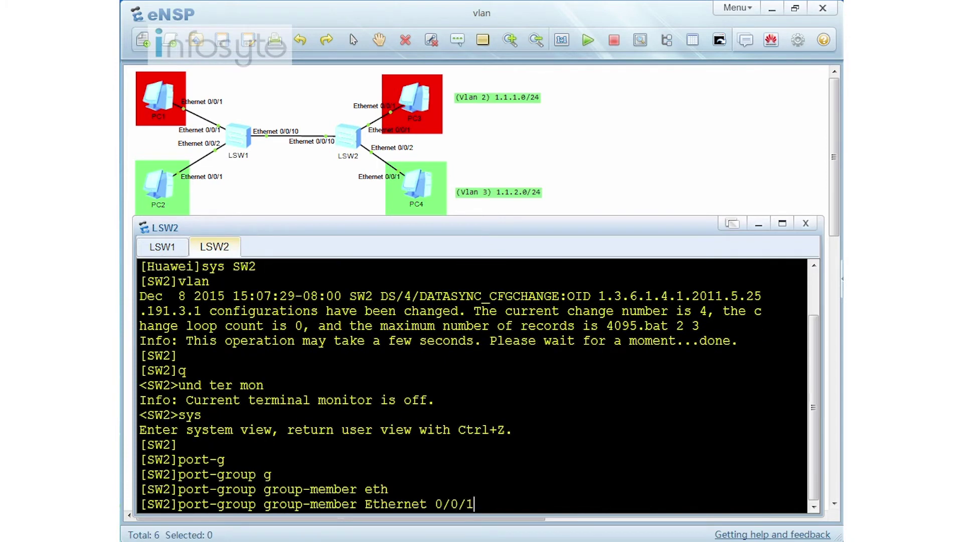
text( eth)
key(Tab)
text(0/0/)
text(2)
key(Return)
Step: Set the link type of the port group's Ethernet ports on SW2 to access and return to the system view
text(port li)
key(Tab)
text(t )
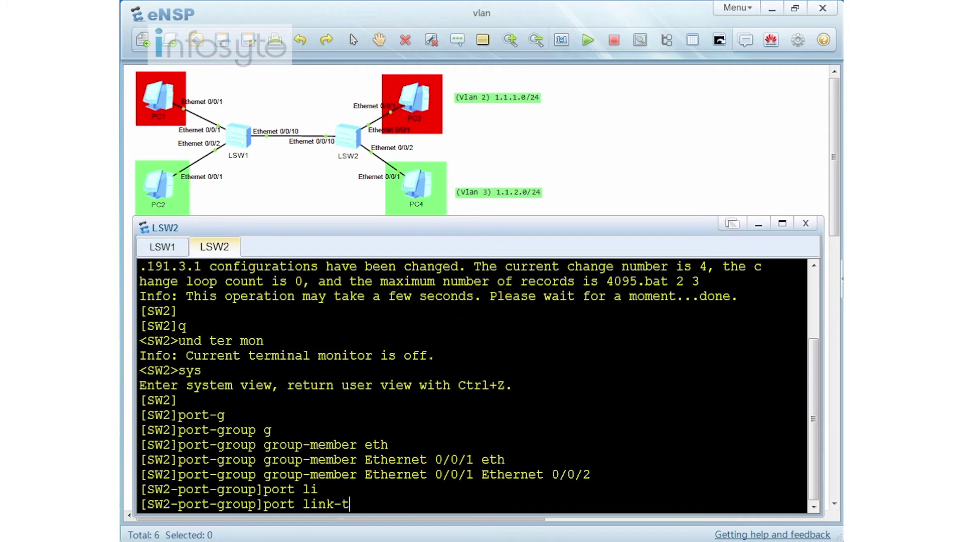
text(a)
key(Tab)
key(Return)
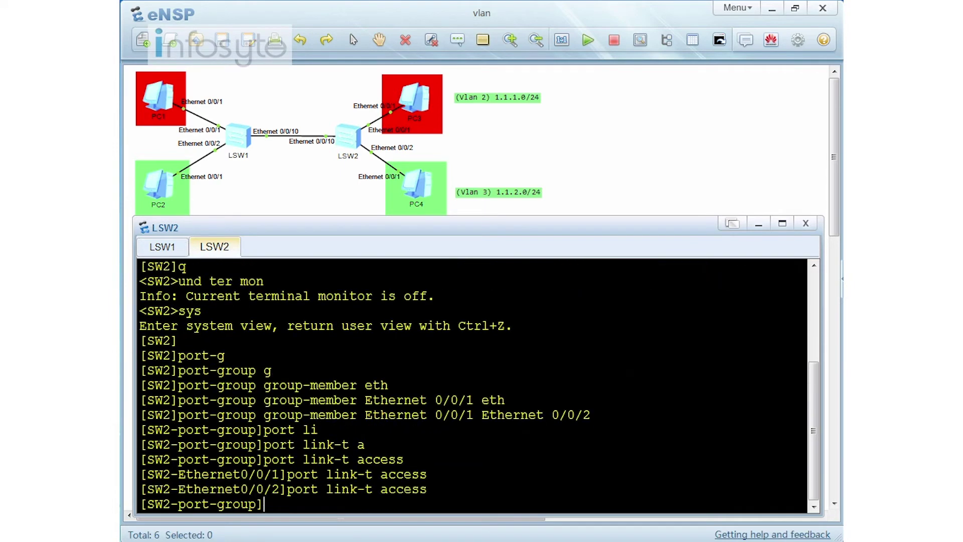
text(q)
key(Return)
Step: Enter interface Ethernet 0/0/1 on SW2 and set its default VLAN to 2
text(int )
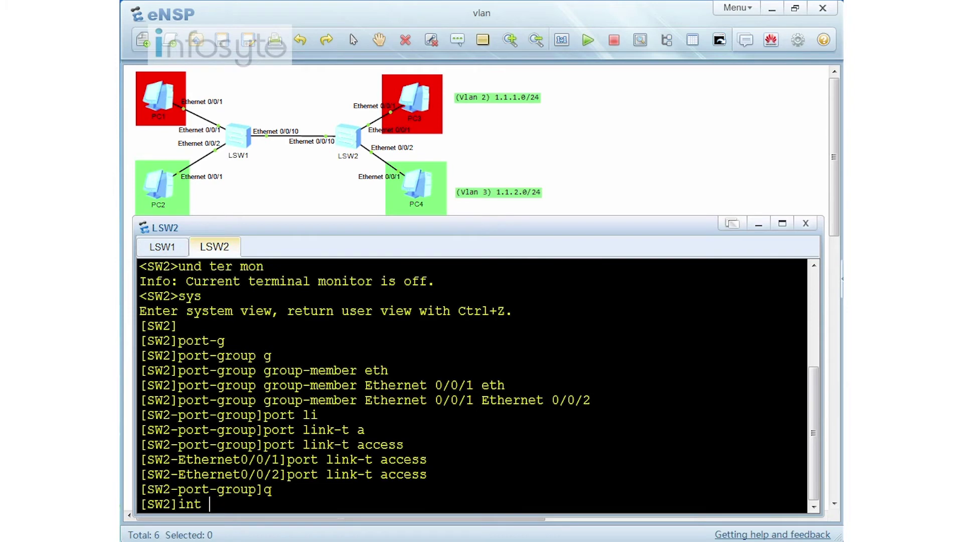
text(eth0/0/1)
key(Return)
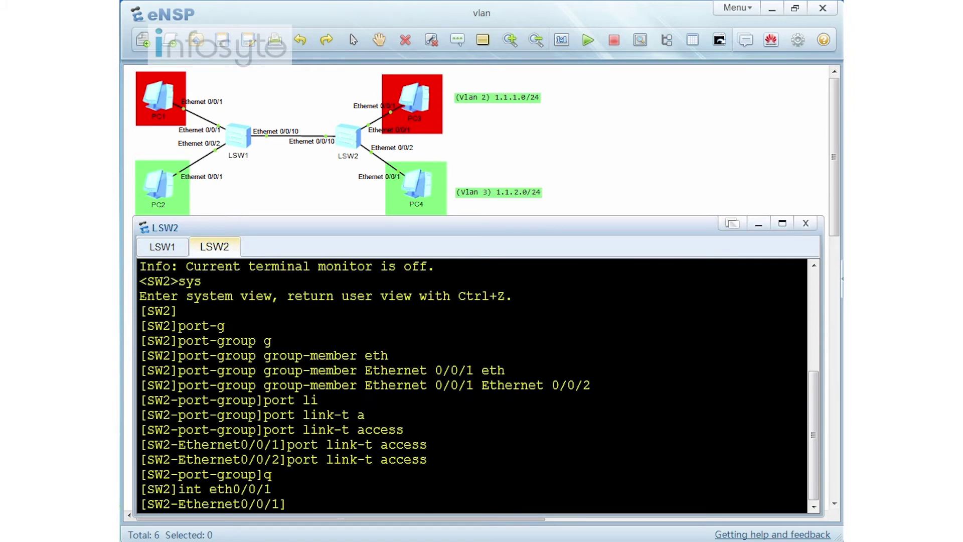
text(port de)
key(Tab)
text(vlan 2)
key(Return)
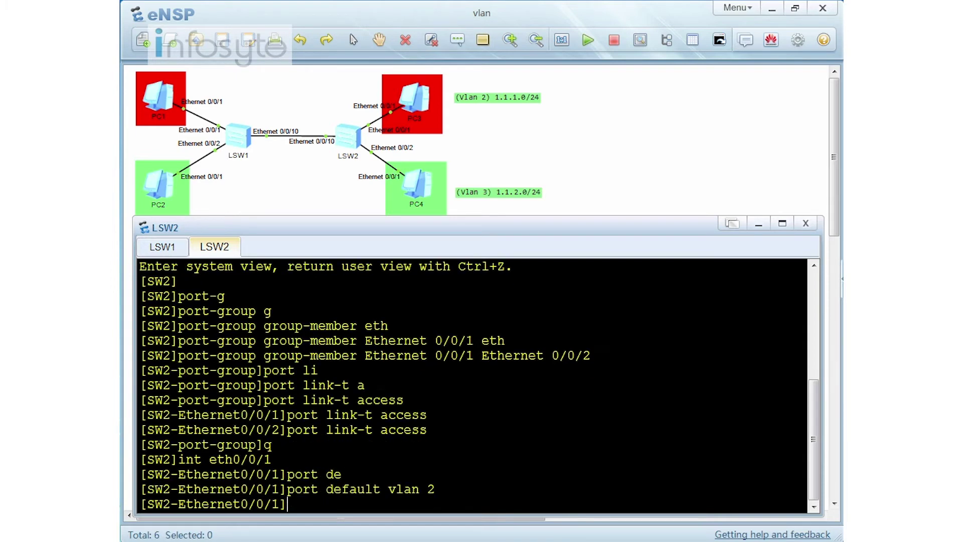
Step: Switch to interface Ethernet 0/0/2 on SW2 and set its default VLAN to 3
text(int eth)
text(0/0/)
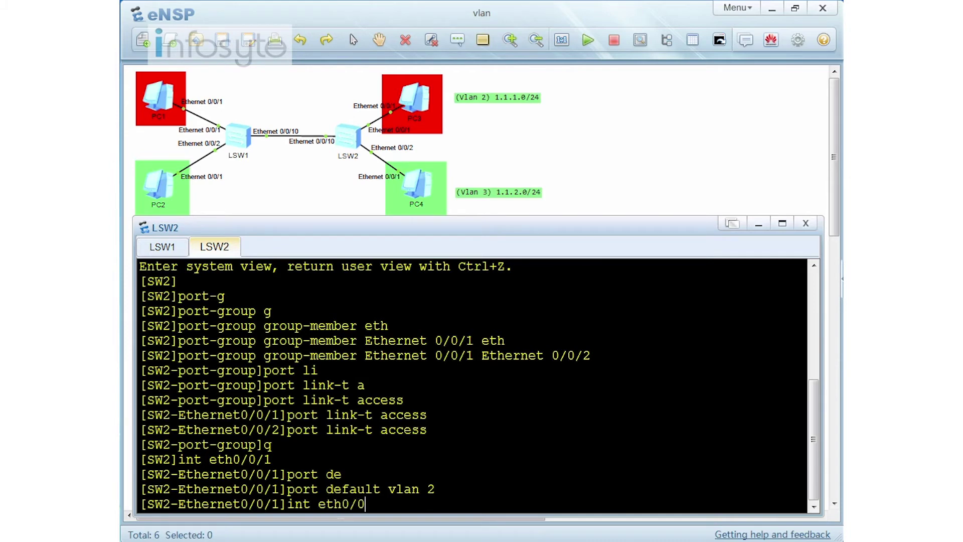
text(2)
key(Return)
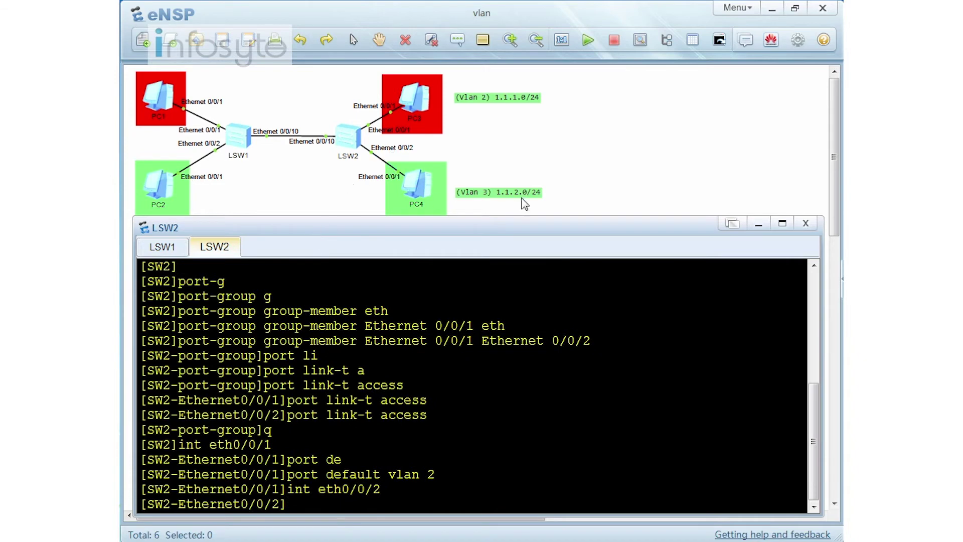
text(port def)
key(Tab)
text(vlan 2)
key(Return)
Step: Display the VLAN table on SW2 and check the ports listed for VLANs 2 and 3
text(dis vlan)
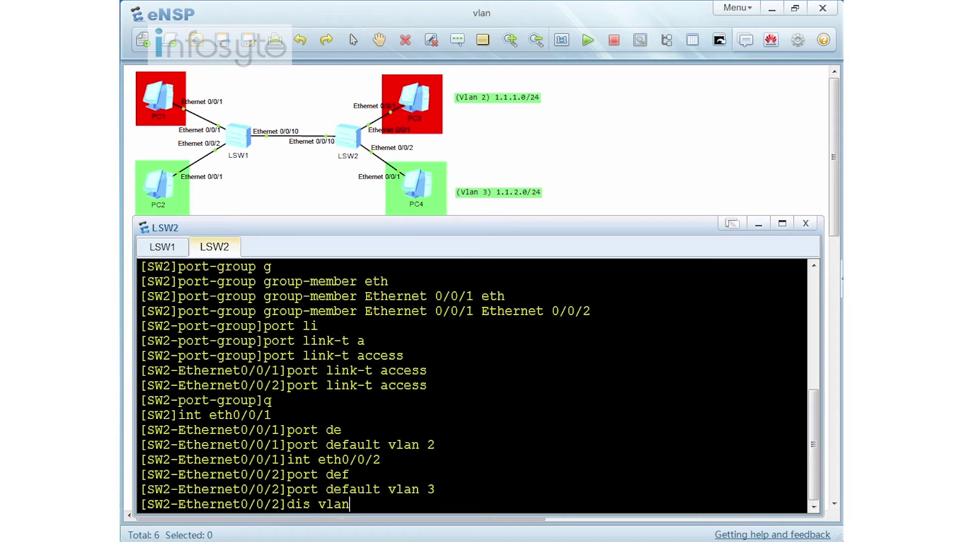
key(Return)
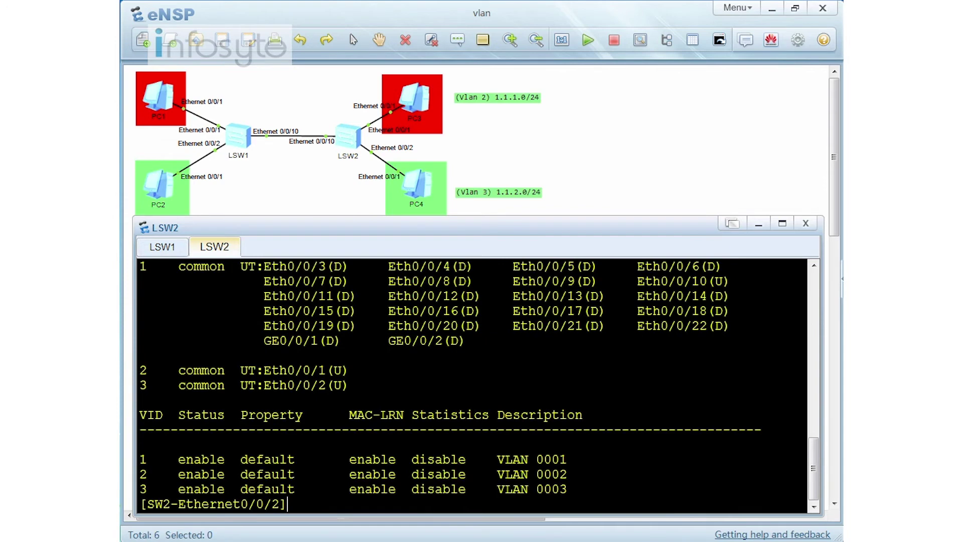
drag(349, 371, 173, 371)
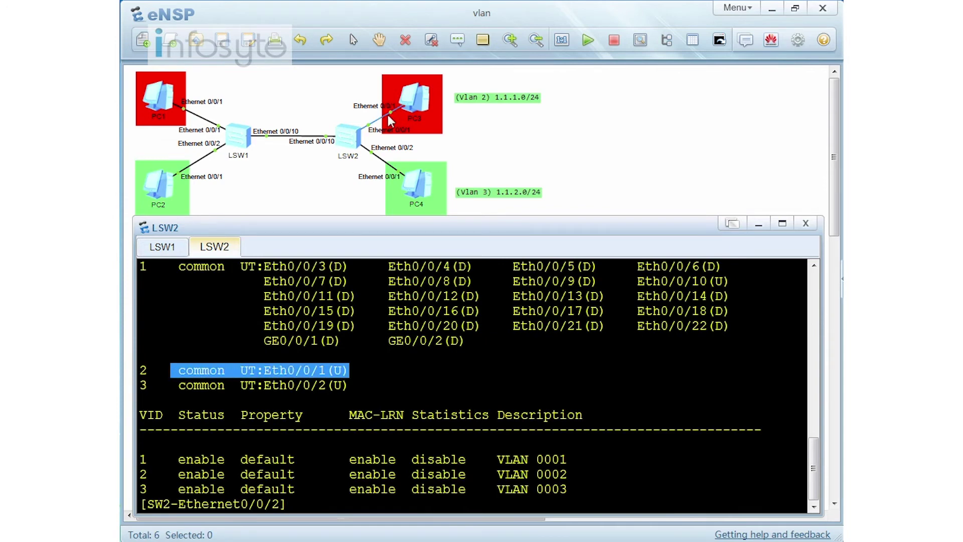
drag(350, 385, 140, 385)
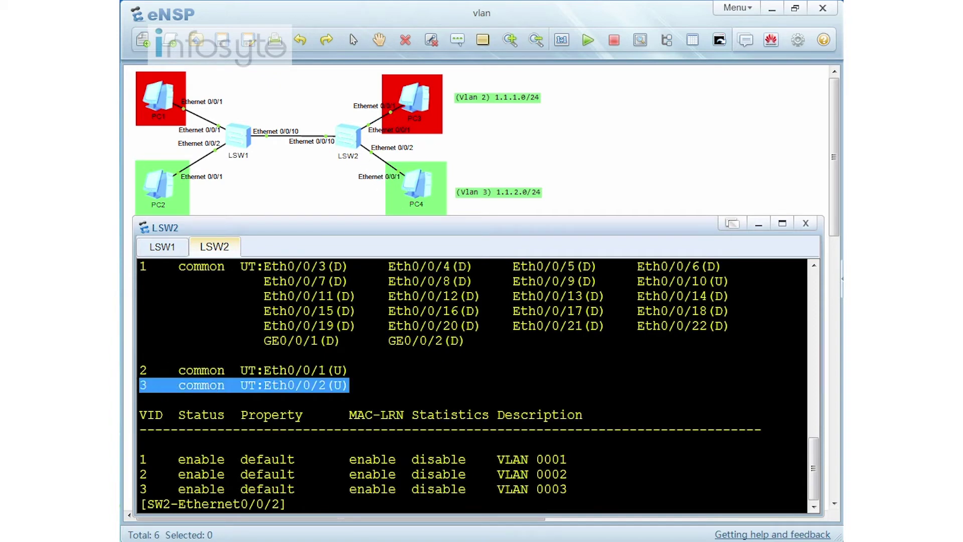
click(287, 503)
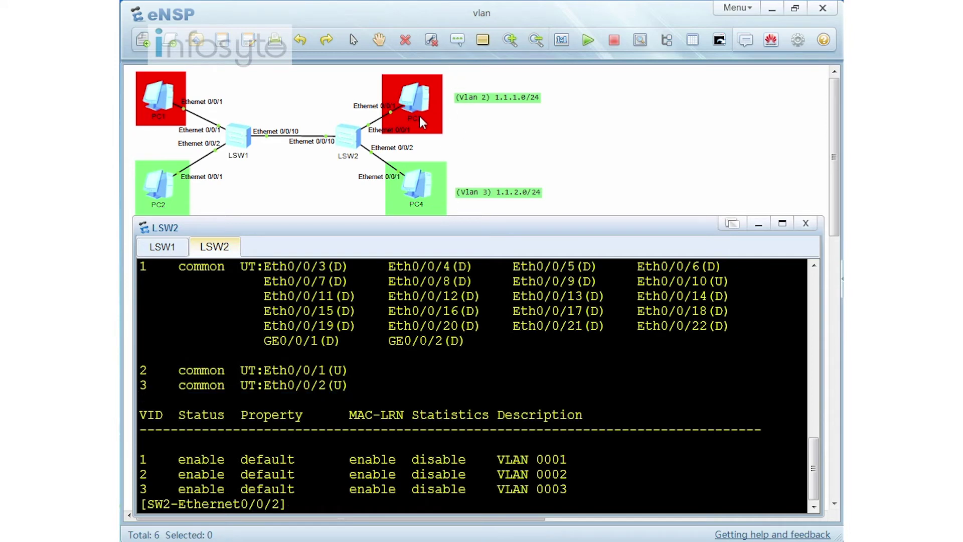
Step: Open PC1's command line and display its IP configuration with ipconfig
click(168, 99)
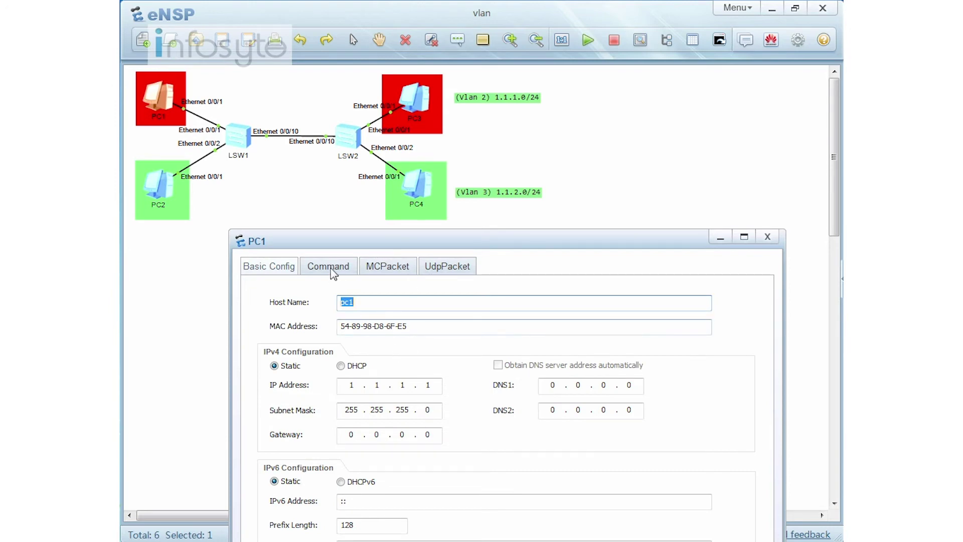
click(331, 268)
text(ipconfig)
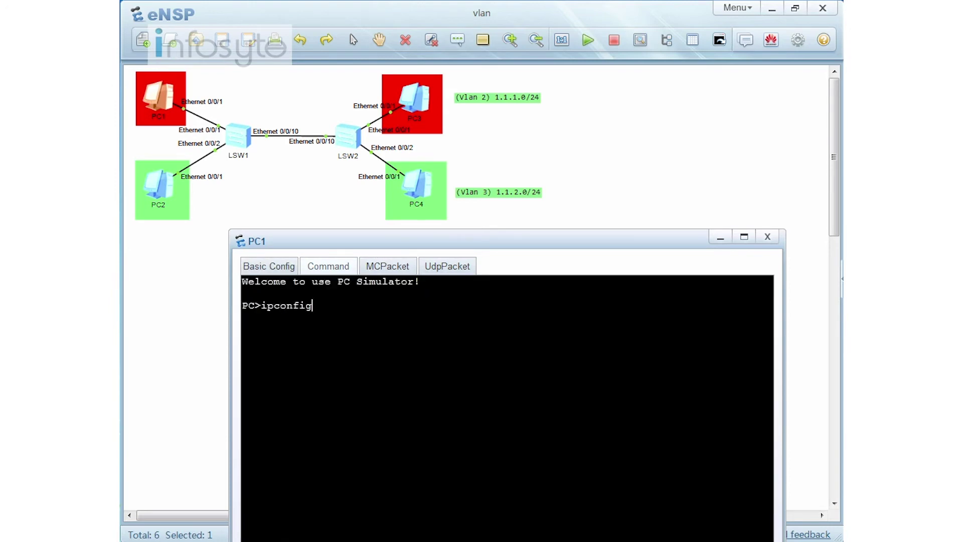
key(Return)
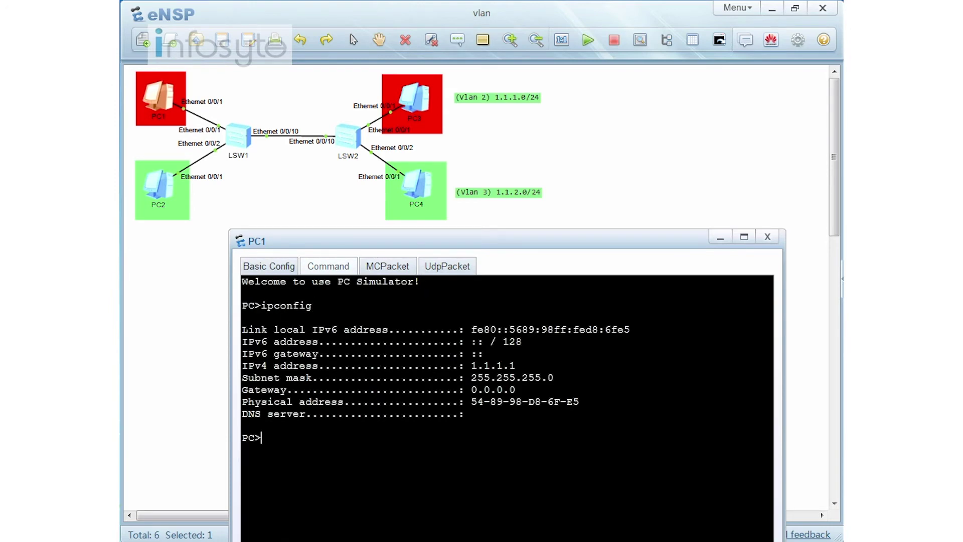
Step: Ping 1.1.1.3 from PC1, check the replies and close the PC1 window
text(ping 1.1.1.3)
key(Return)
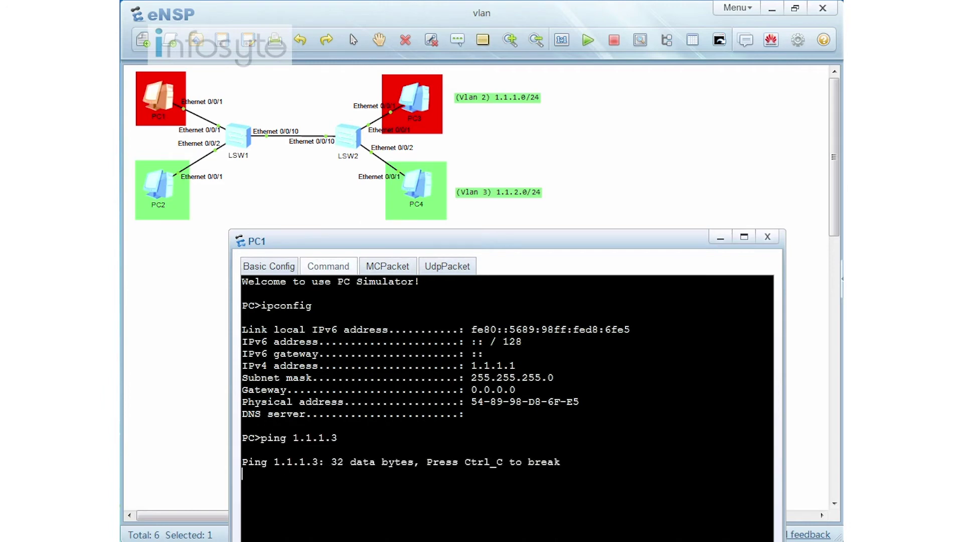
drag(497, 243, 518, 203)
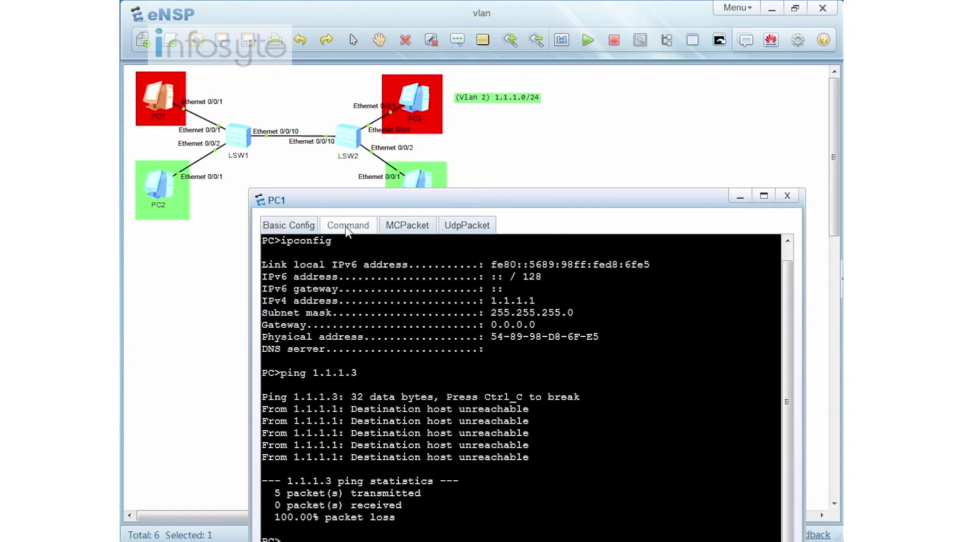
click(787, 196)
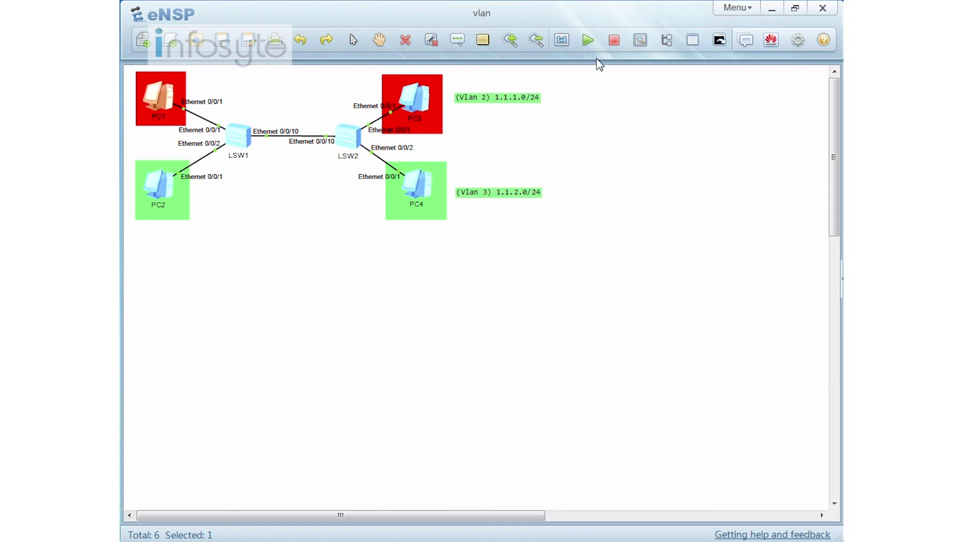
Step: Reopen the switch consoles, switch to LSW1 and return from the Ethernet 0/0/1 interface view to the system view
click(717, 47)
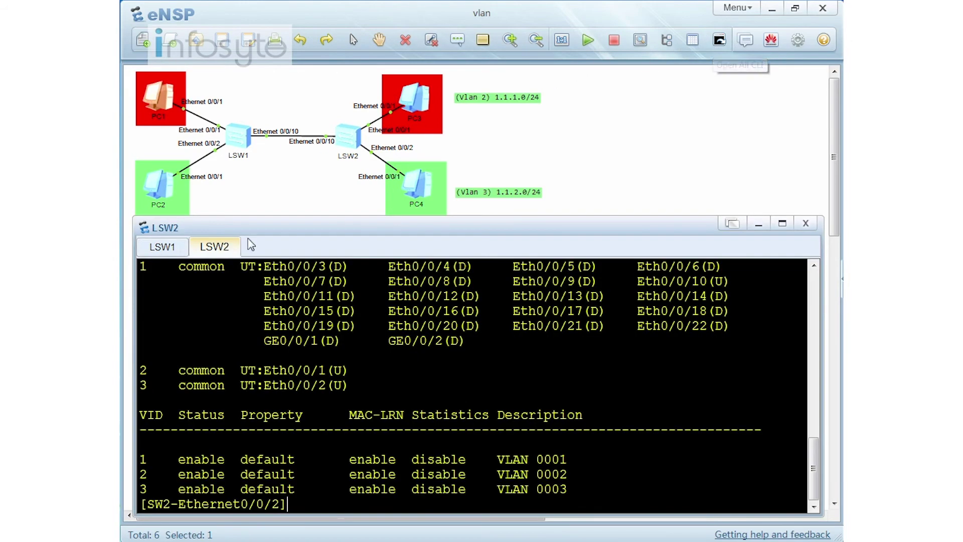
click(171, 248)
text(q)
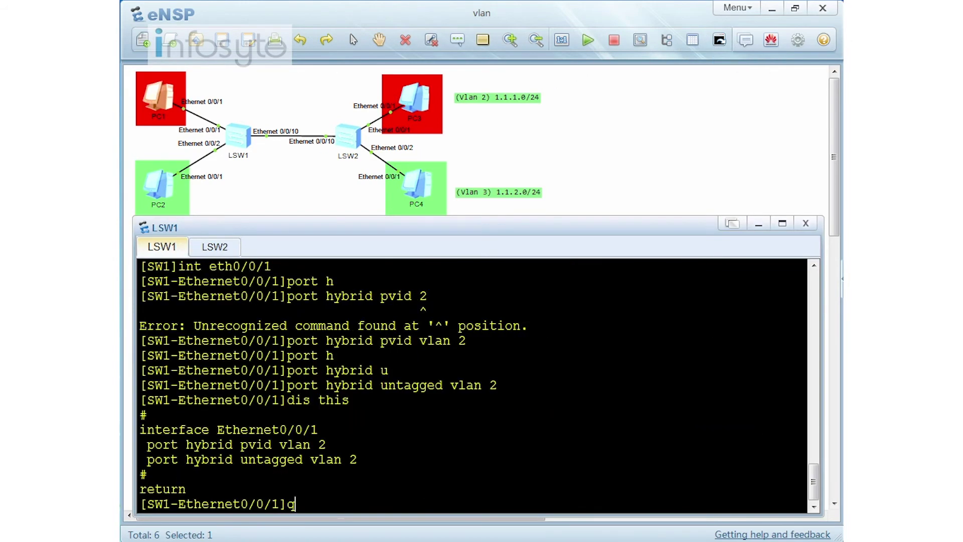
key(Return)
key(Return)
key(Return)
key(Return)
Step: Display VLANs 2 to 3 on SW1 and check which ports belong to each
text(dis vla)
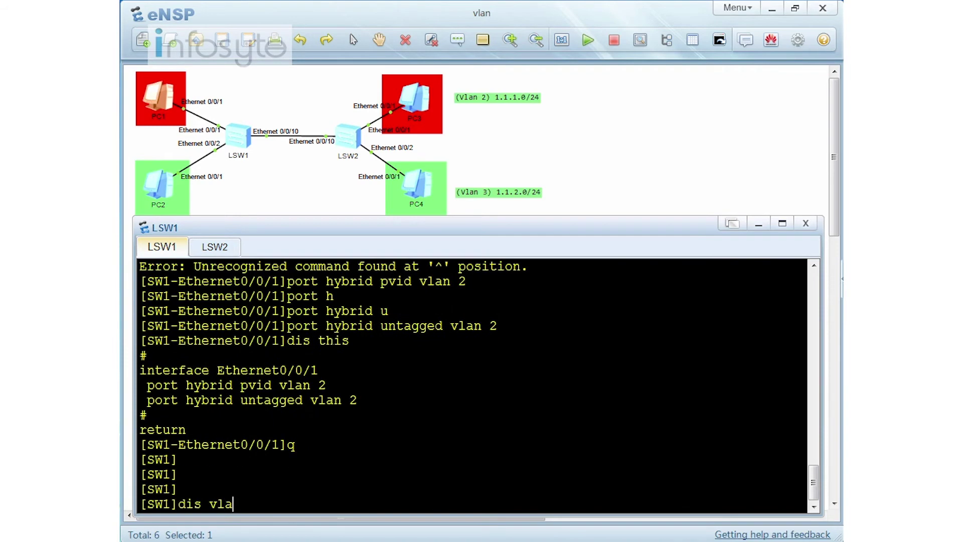
text(n 2 to 3)
key(Return)
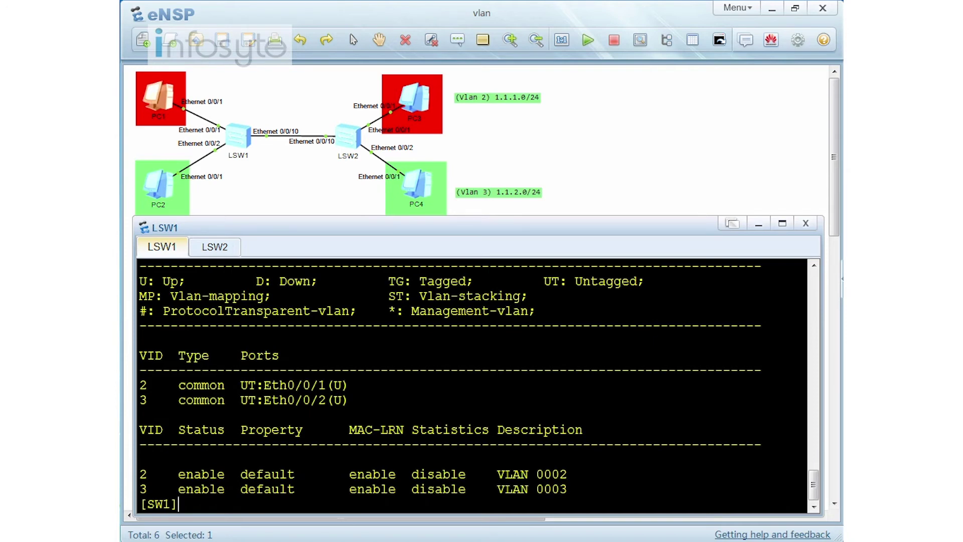
scroll(296, 296, up, 1)
drag(296, 296, 178, 296)
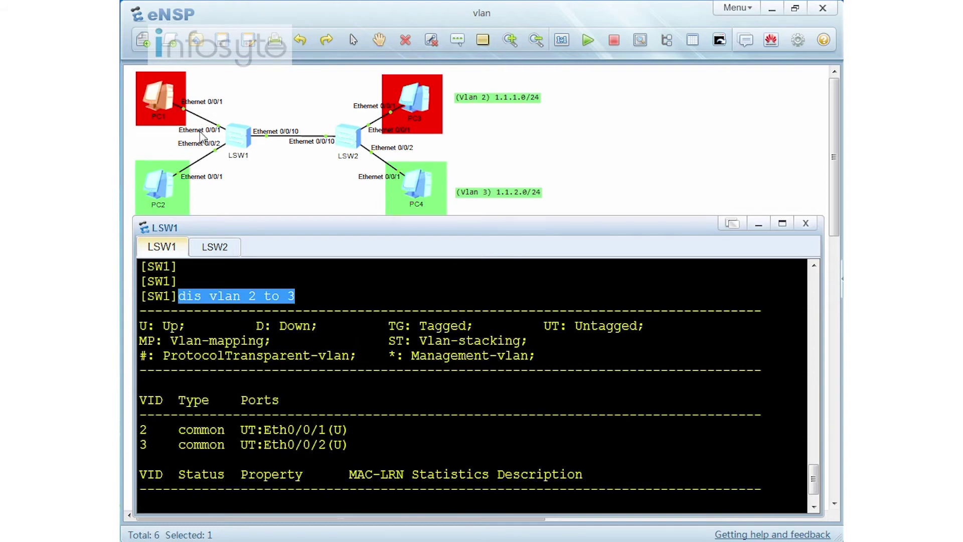
drag(365, 430, 140, 430)
scroll(207, 444, down, 1)
scroll(478, 386, down, 1)
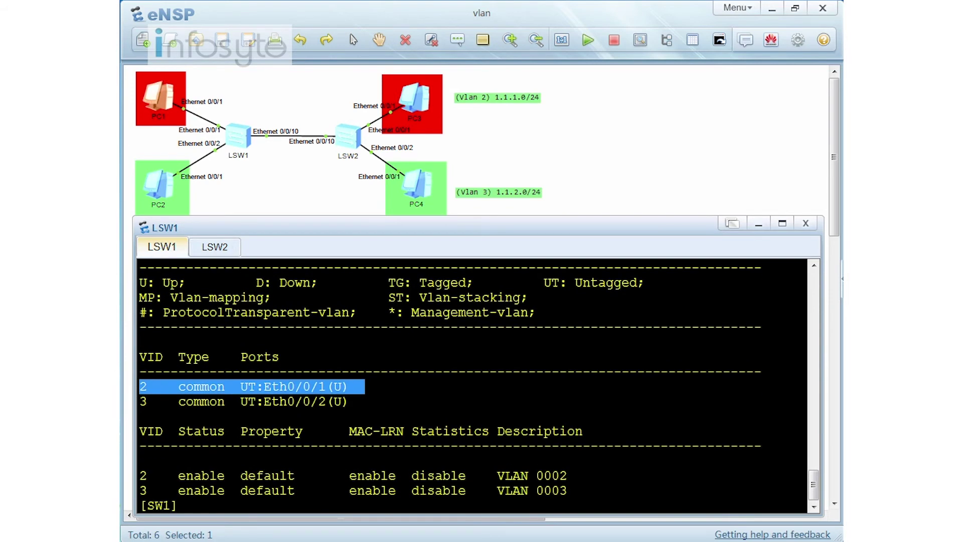
Step: Enter interface Ethernet 0/0/10 on SW1 and set its link type to trunk
key(Return)
key(Return)
text(int eth0/0/10)
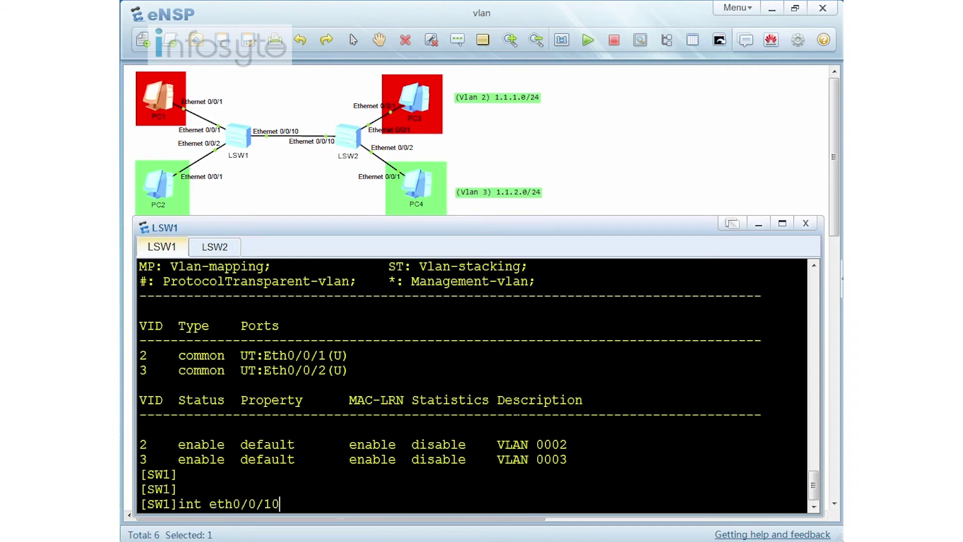
key(Return)
text(port li)
key(Tab)
text(t)
key(Tab)
text(t)
key(Tab)
key(Return)
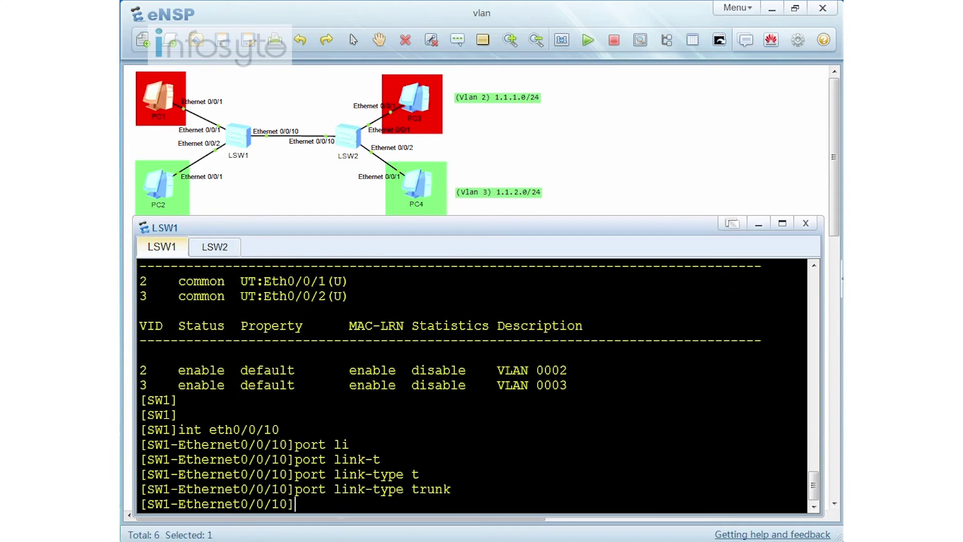
Step: Allow all VLANs to pass on the Ethernet 0/0/10 trunk port of SW1
text(por t)
key(Tab)
key(BackSpace)
text(t tru)
key(Tab)
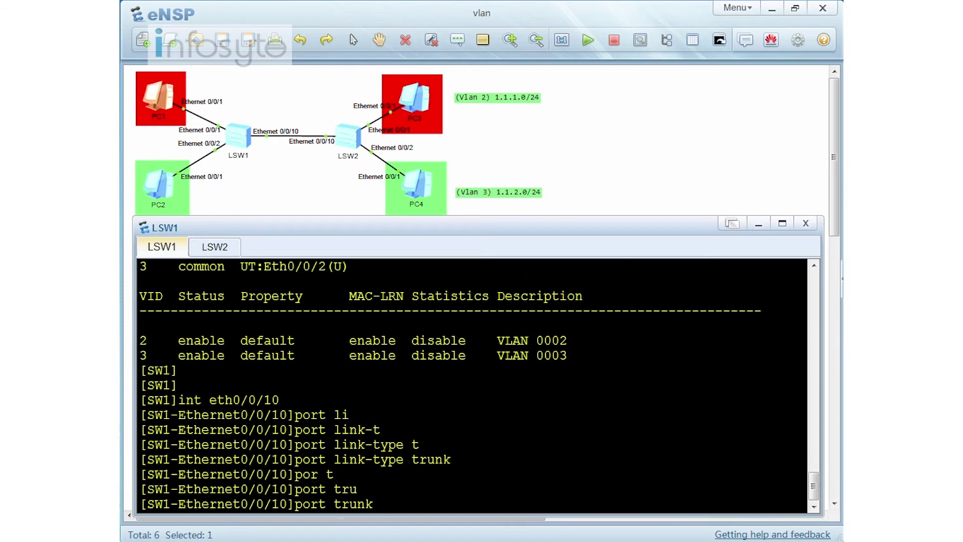
text(a)
key(Tab)
text(v)
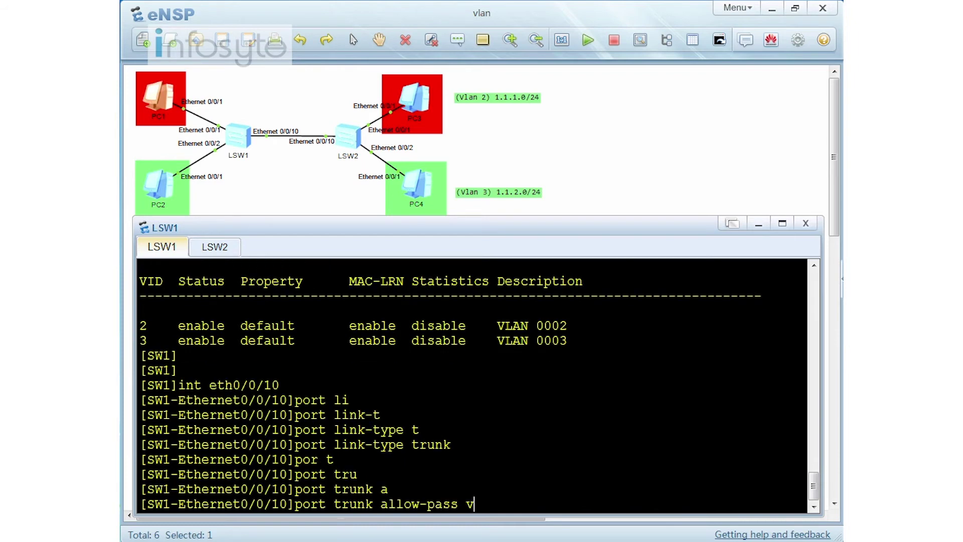
key(Tab)
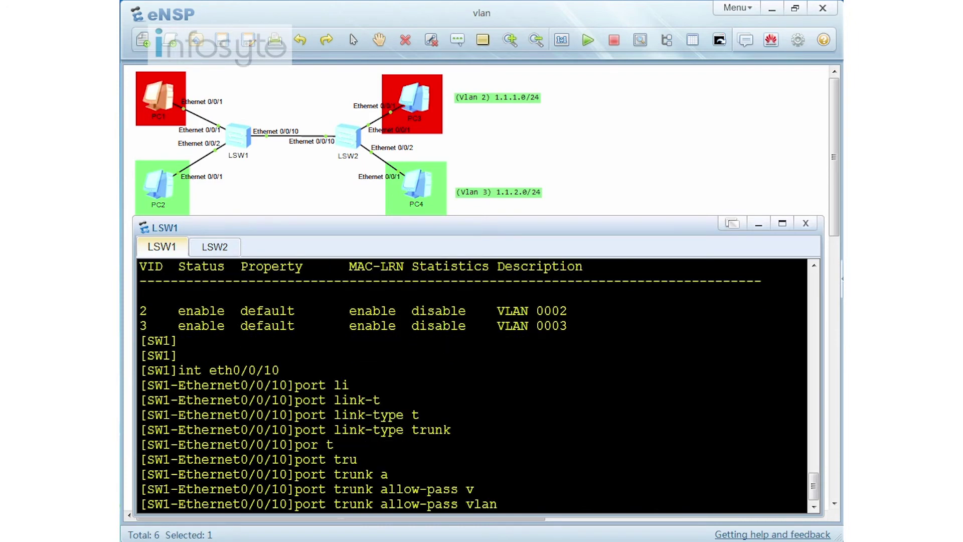
text(a)
key(Tab)
key(Return)
Step: Display the current configuration of Ethernet 0/0/10 on SW1 and copy its link-type and allow-pass lines
text(dis this)
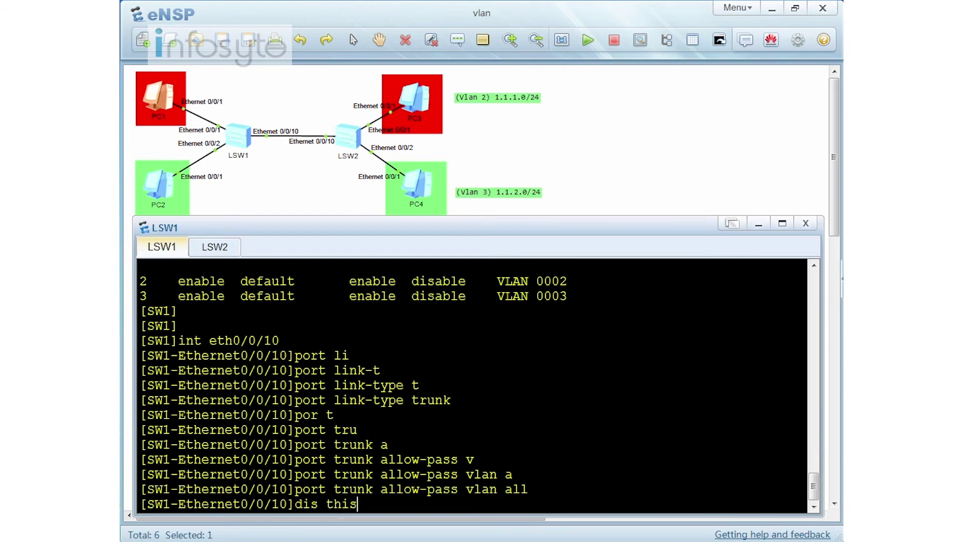
key(Return)
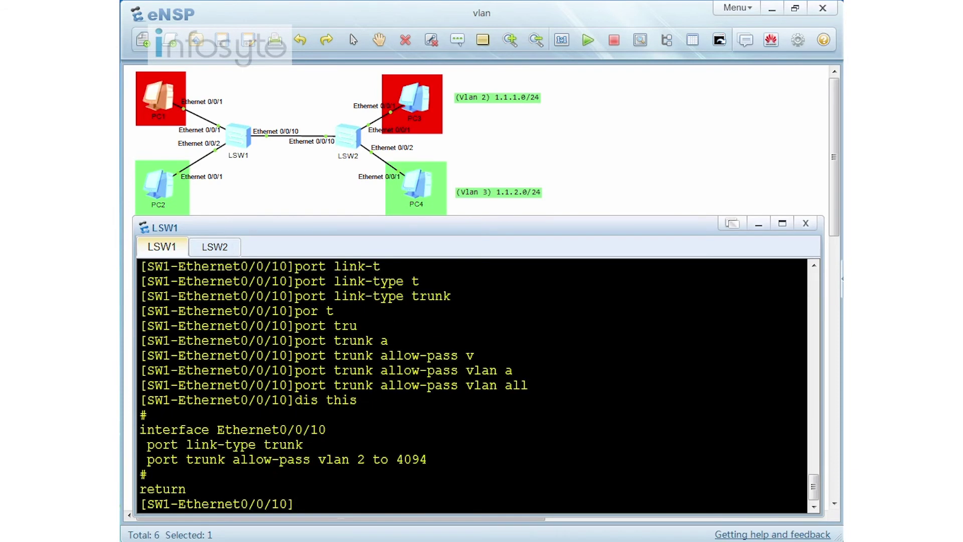
drag(428, 459, 140, 443)
right_click(159, 453)
click(181, 461)
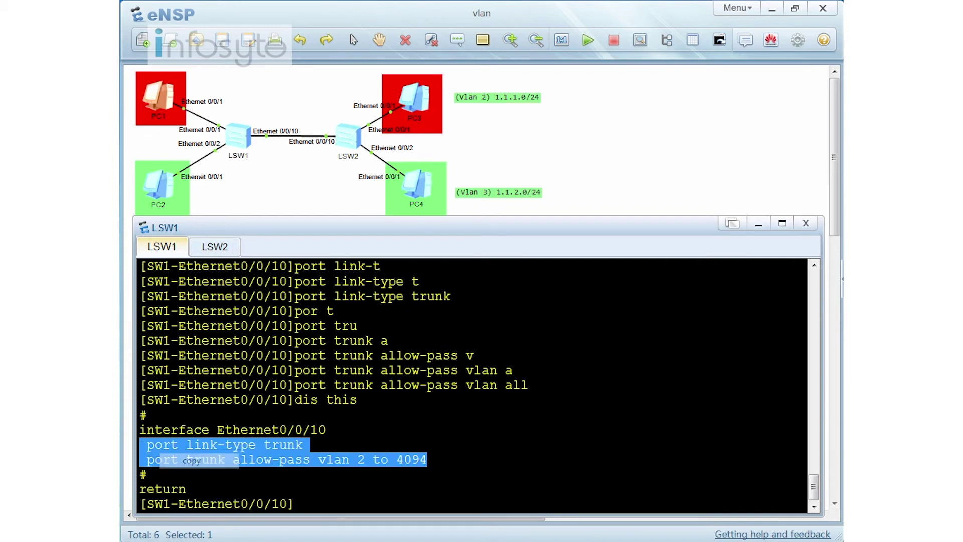
Step: Switch to the LSW2 console and enter the Ethernet 0/0/10 interface view
click(215, 247)
text(int eht0/0/10)
key(Return)
text(int ethe)
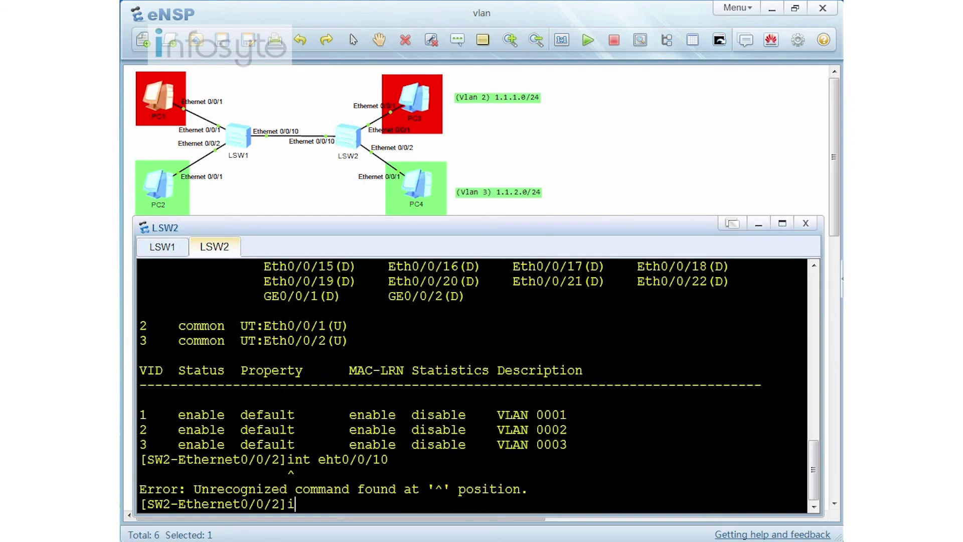
text(0/0/10)
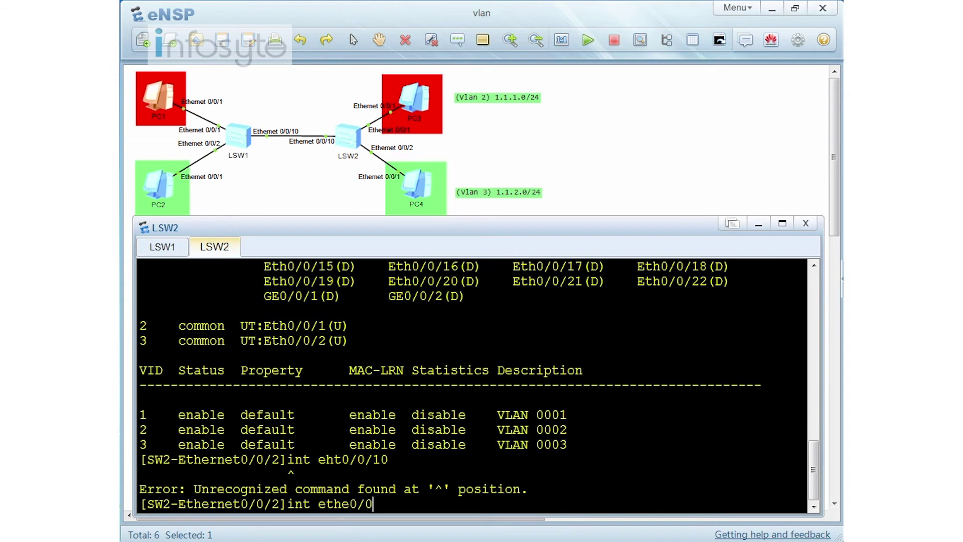
key(Return)
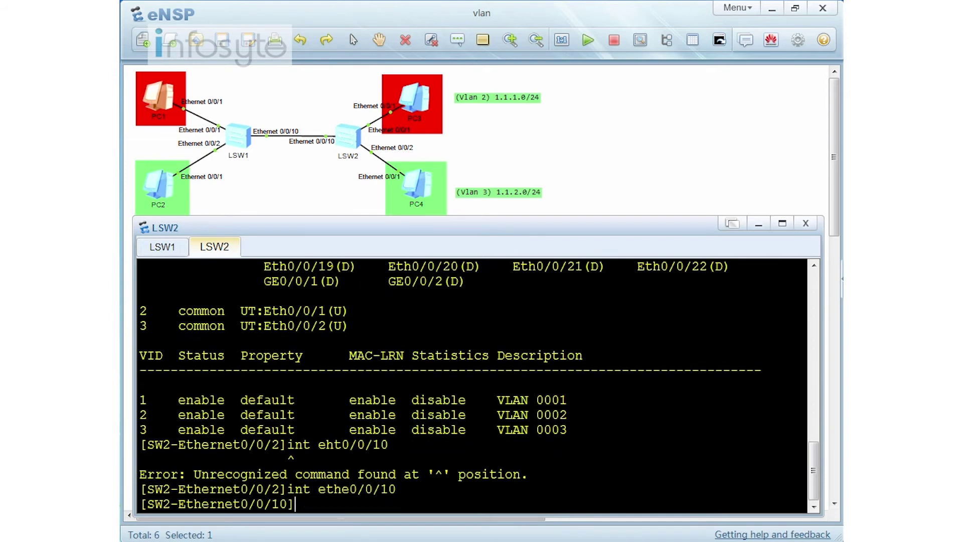
Step: Paste the copied trunk link-type and allow-pass VLAN 2 to 4094 lines into Ethernet 0/0/10 on SW2 and run them
right_click(636, 389)
click(662, 416)
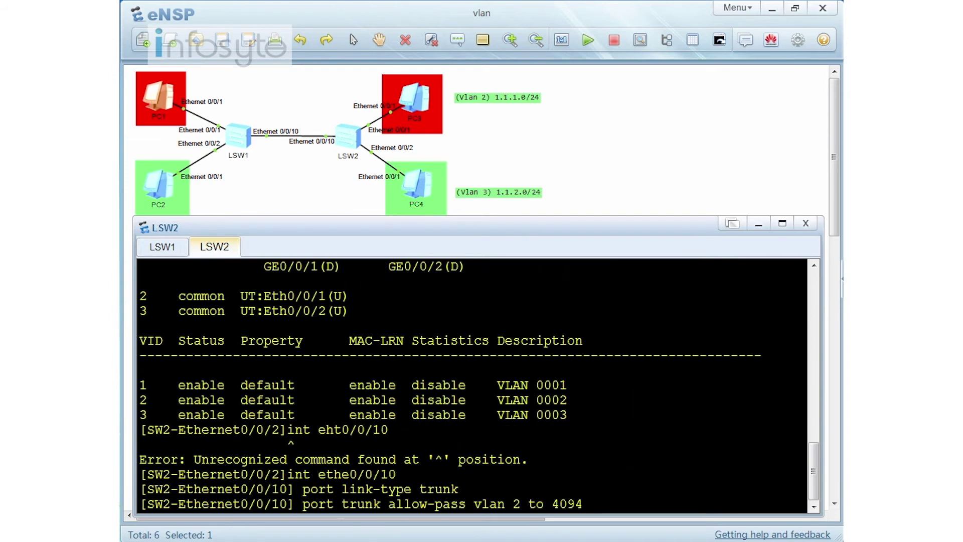
key(Return)
Step: Display the VLANs on SW2 and check the Ethernet 0/0/10 entries under VLANs 2 and 3
text(dis)
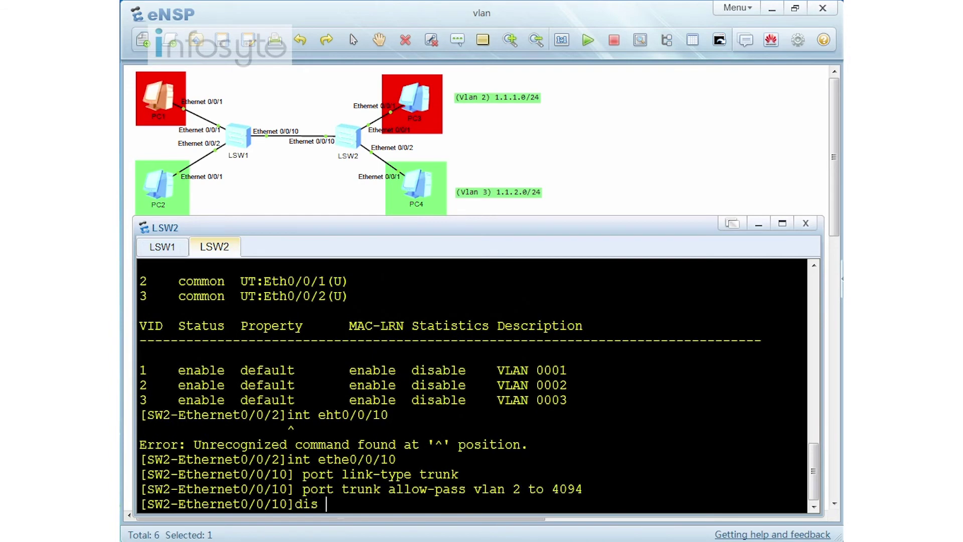
text( vlan)
key(Return)
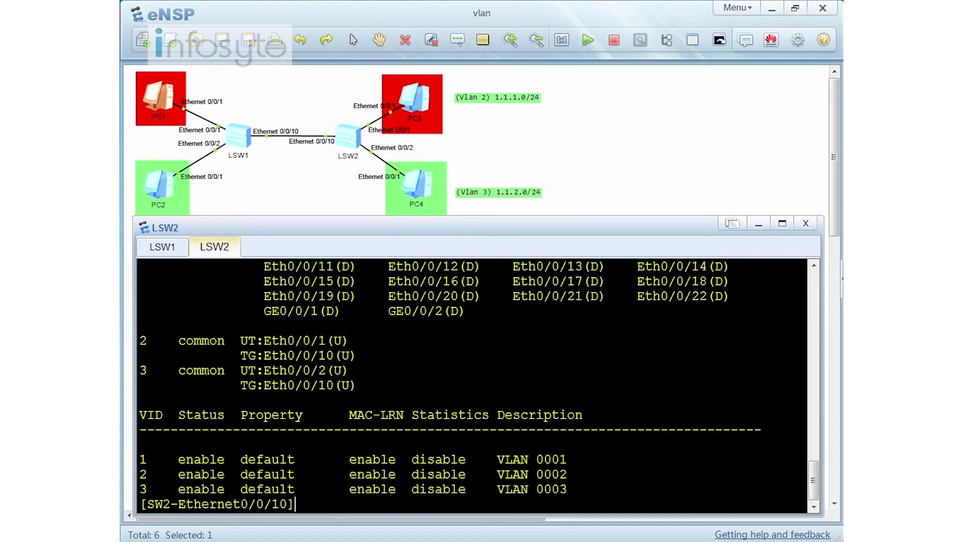
drag(357, 356, 238, 356)
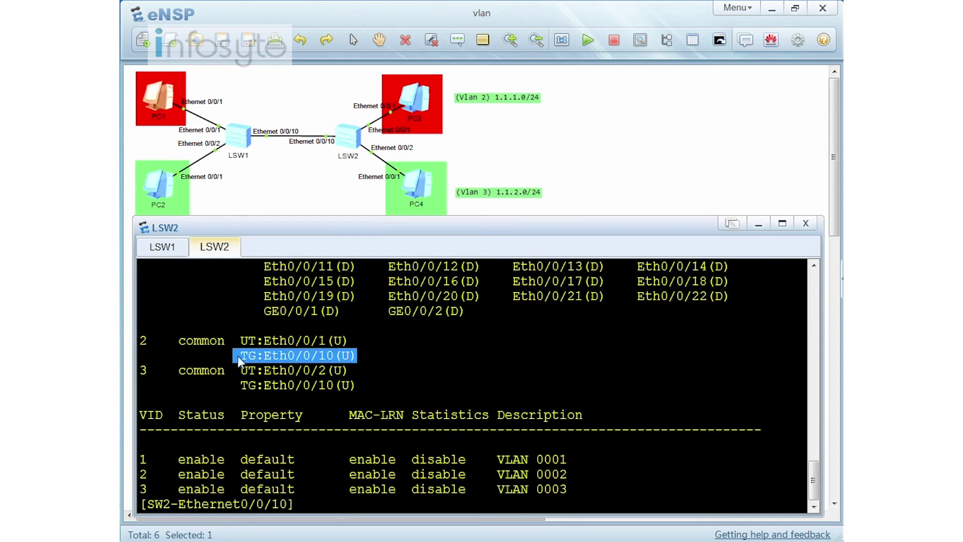
drag(240, 385, 365, 385)
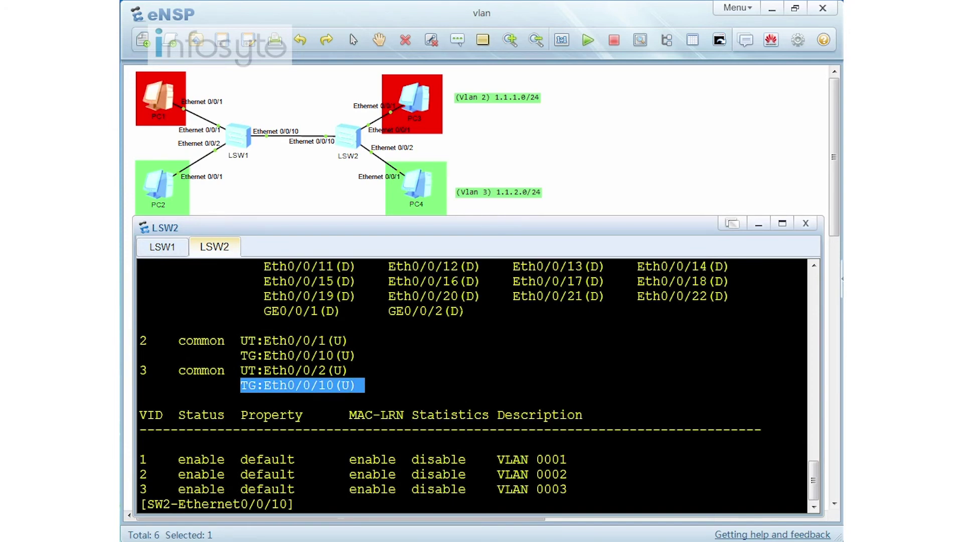
click(295, 504)
Step: Switch to the LSW1 console and display the VLANs with their member ports
click(162, 246)
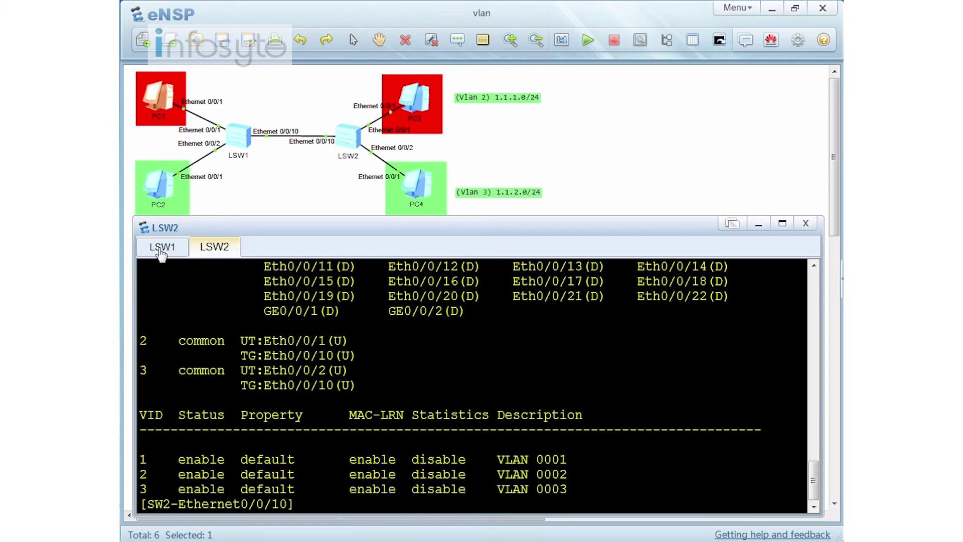
text(dis por)
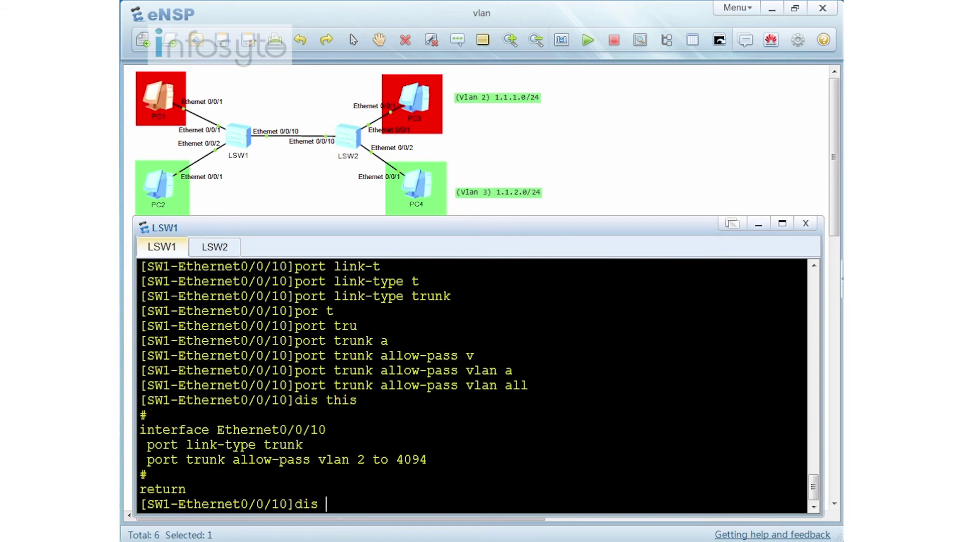
key(BackSpace)
key(BackSpace)
text(vlan)
key(Return)
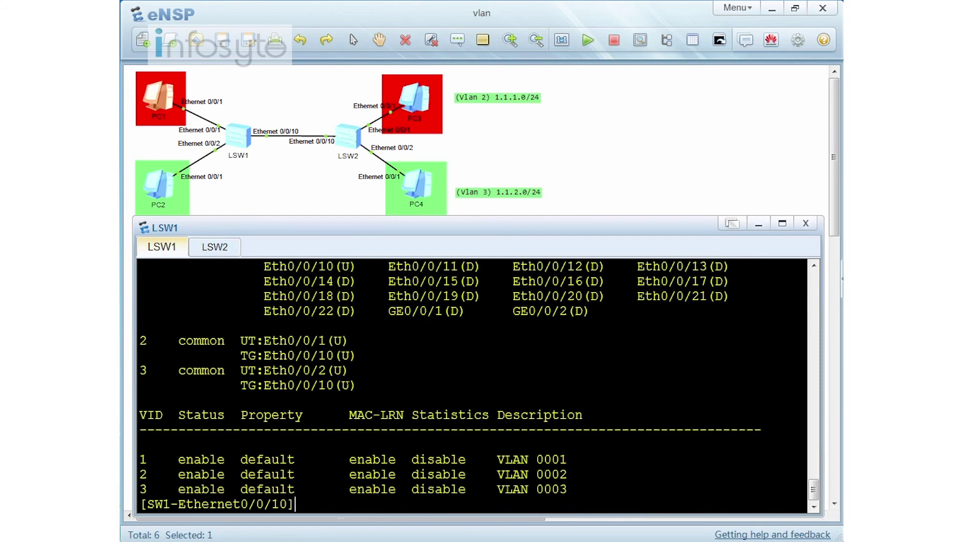
Step: Display the port VLAN table on SW1 and check the link type and VLAN list of Ethernet 0/0/10
text(dis port vla)
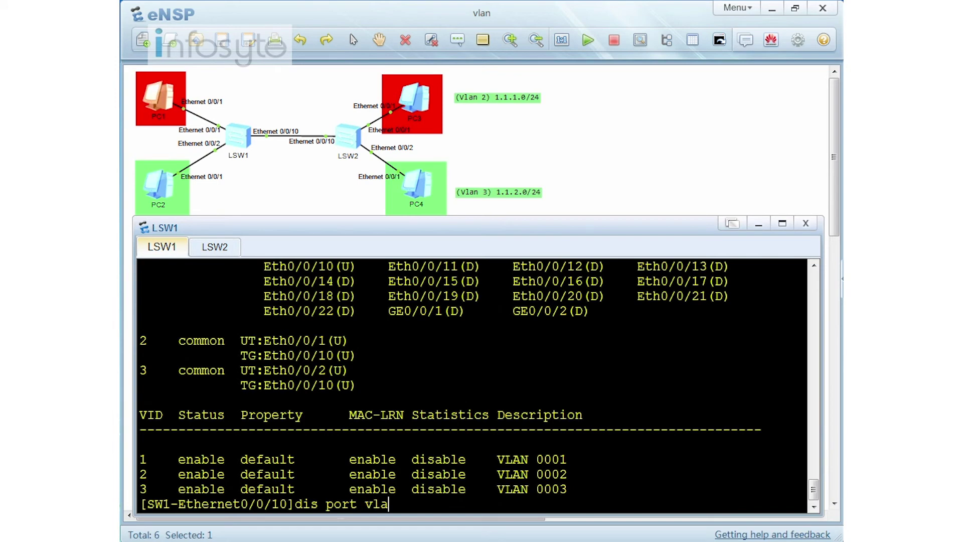
text(n)
key(Return)
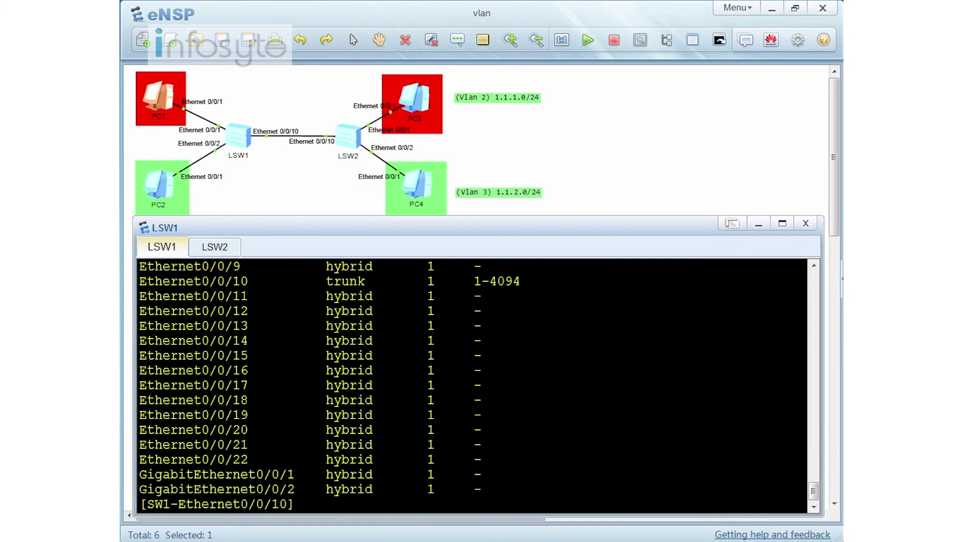
drag(318, 280, 528, 281)
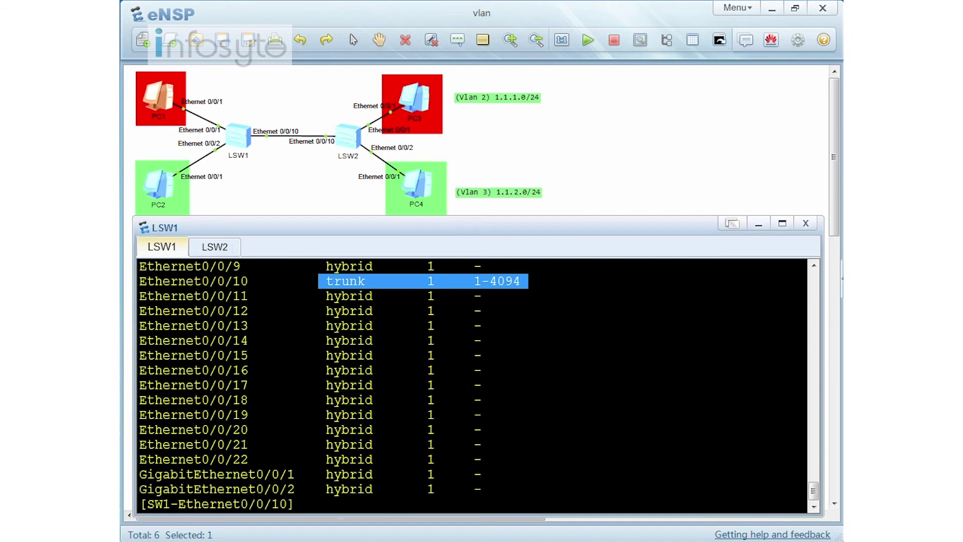
Step: Open PC1's command line, repeat the ping to 1.1.1.3, and close the PC1 window
click(419, 108)
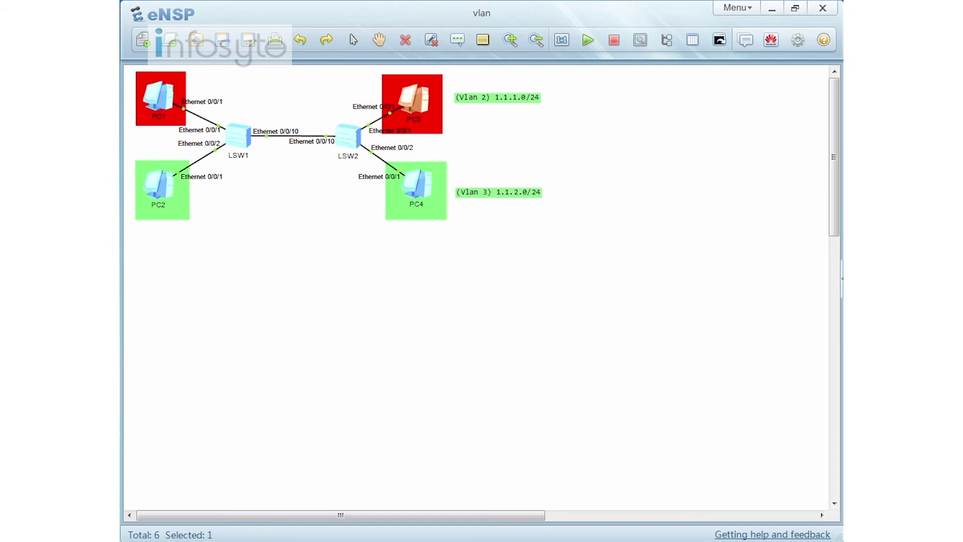
double_click(175, 103)
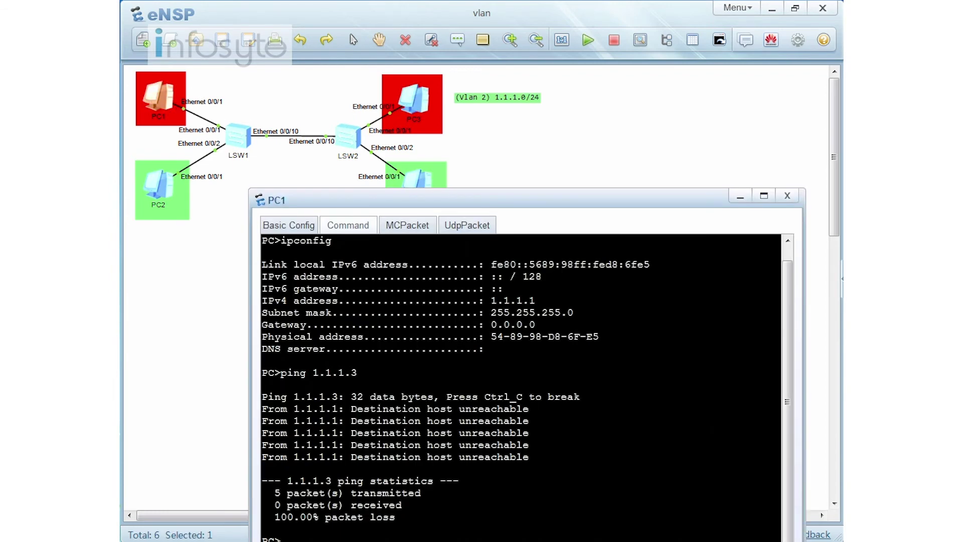
key(Up)
key(Return)
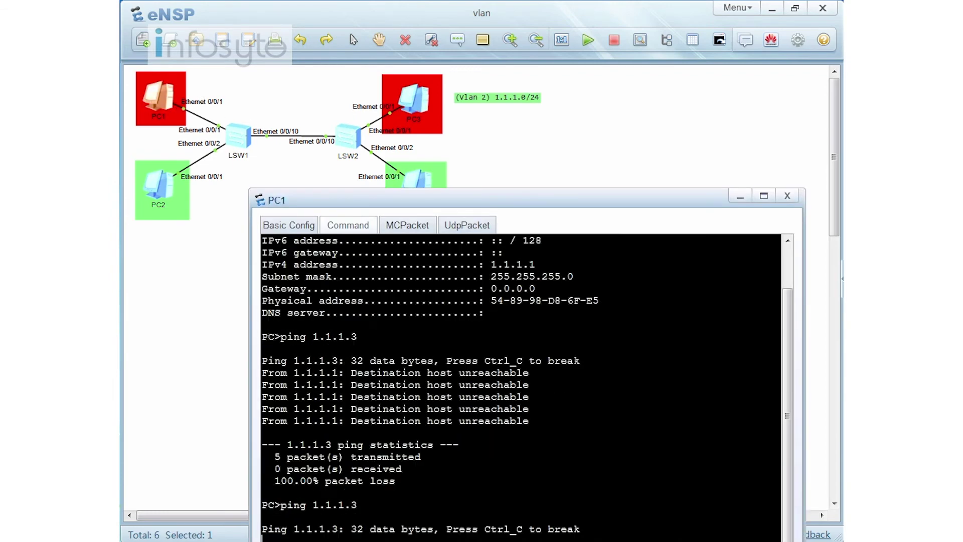
drag(552, 201, 557, 145)
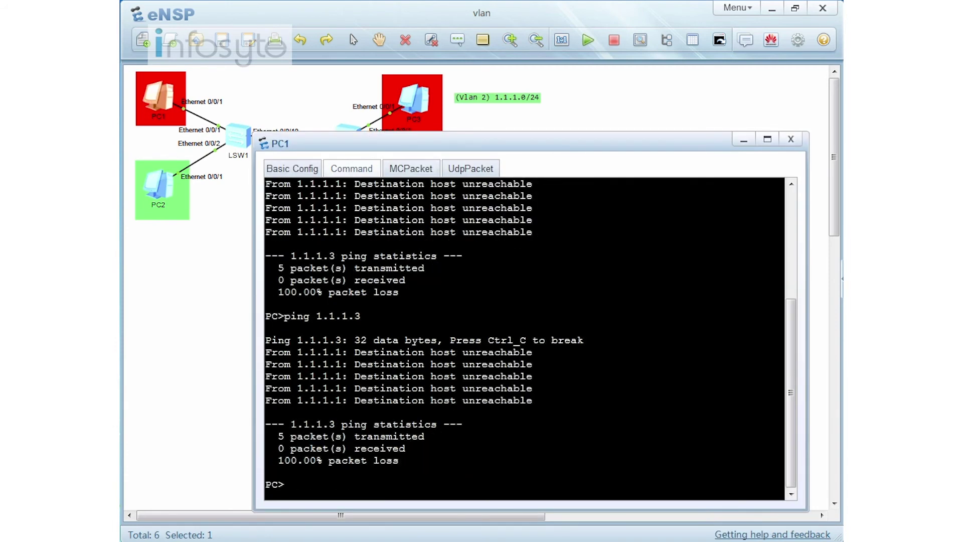
key(alt+F4)
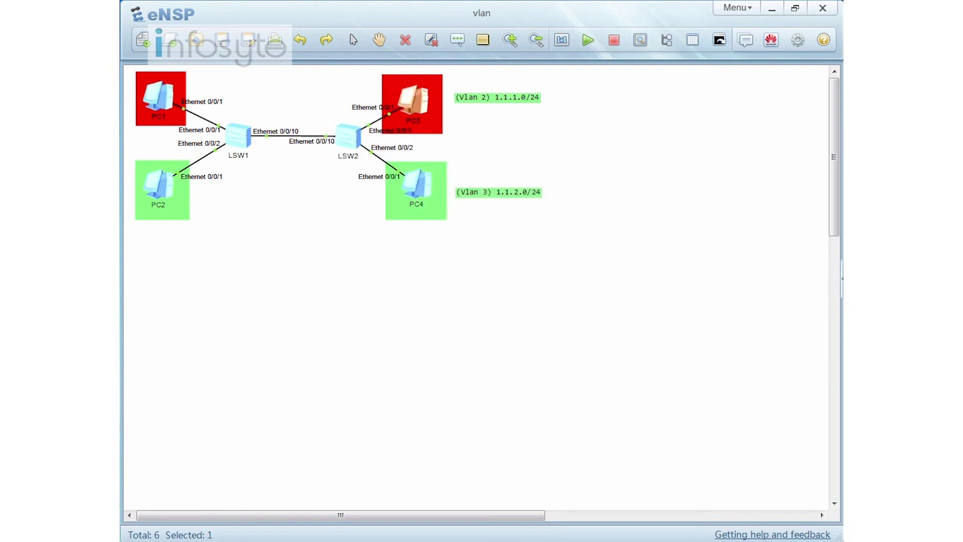
Step: Check PC3's IP address in its basic configuration, and ping 1.1.1.2 from PC1
double_click(426, 75)
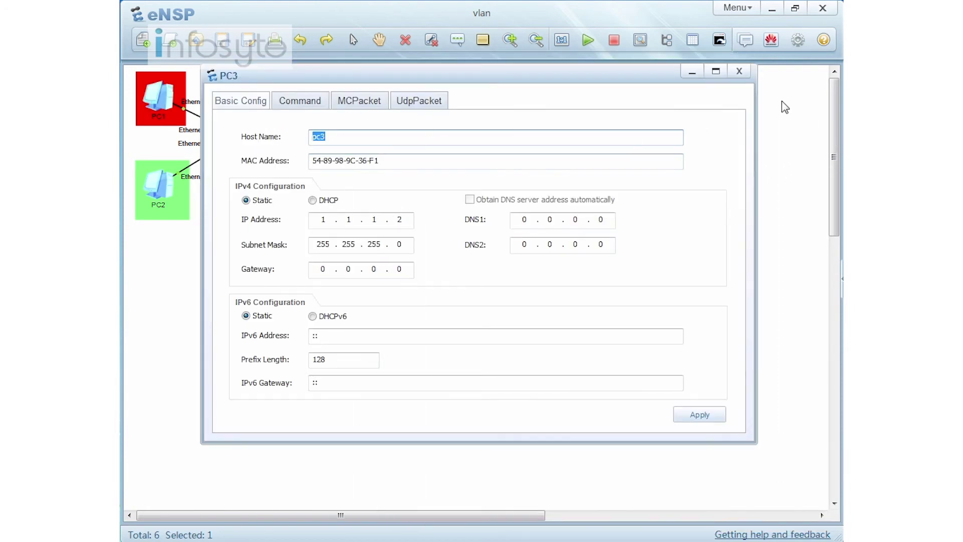
click(739, 71)
double_click(155, 102)
text(ping 1.1.1.2)
key(Return)
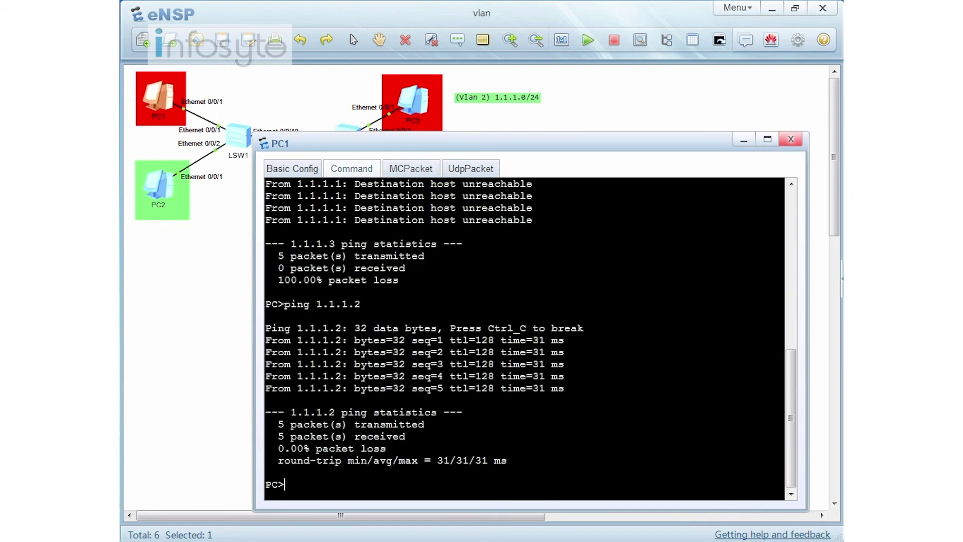
click(791, 139)
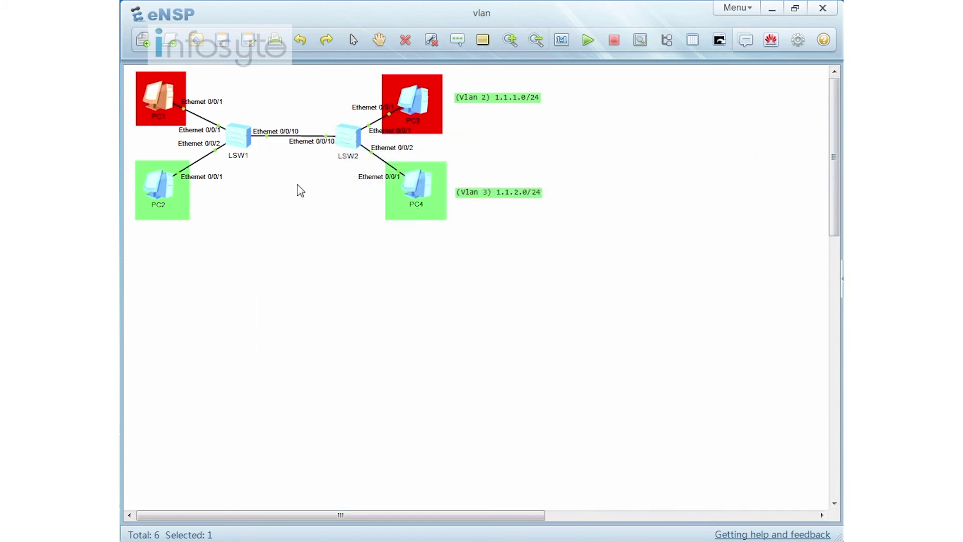
Step: Check PC4's IP address in its basic configuration, and ping 1.1.2.2 from PC2's command line
click(415, 192)
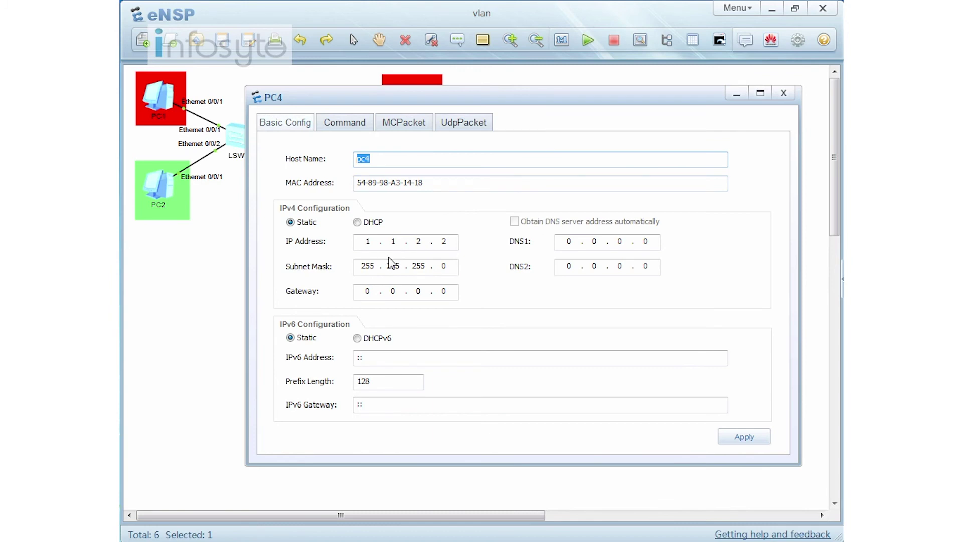
click(783, 93)
click(164, 195)
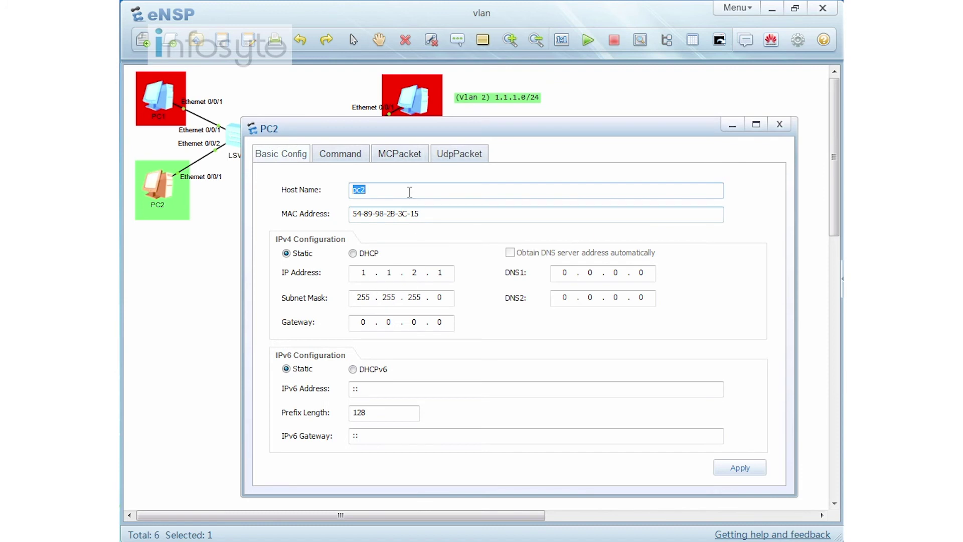
click(352, 155)
text(ping 1.1.2.2)
key(Return)
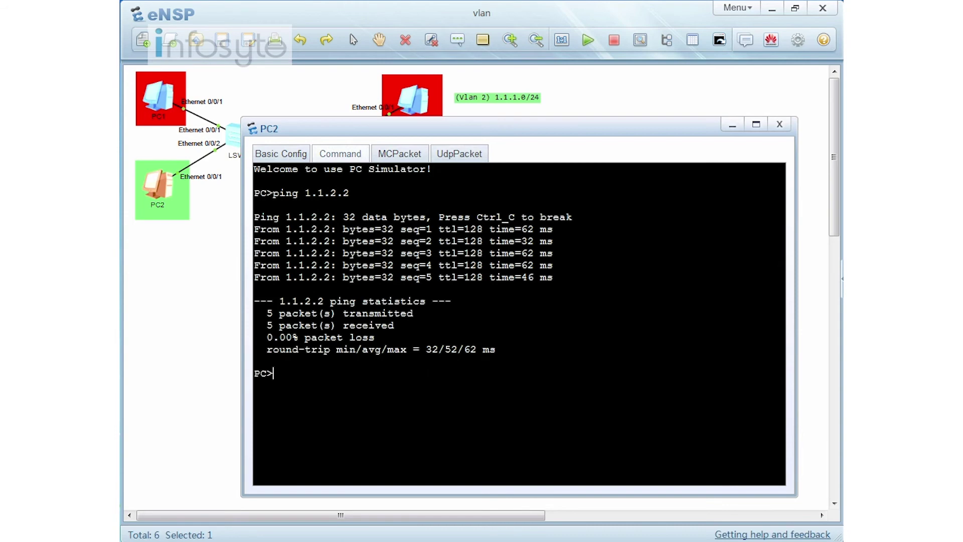
click(779, 125)
click(560, 268)
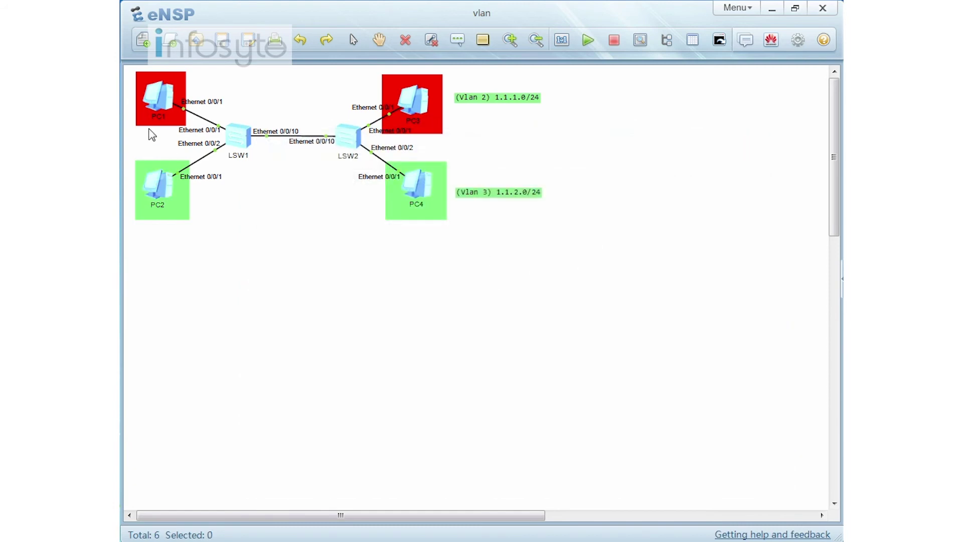
Step: Try to limit the Ethernet 0/0/10 trunk on SW2 to VLANs 2 to 3, and display the interface's configuration
click(727, 41)
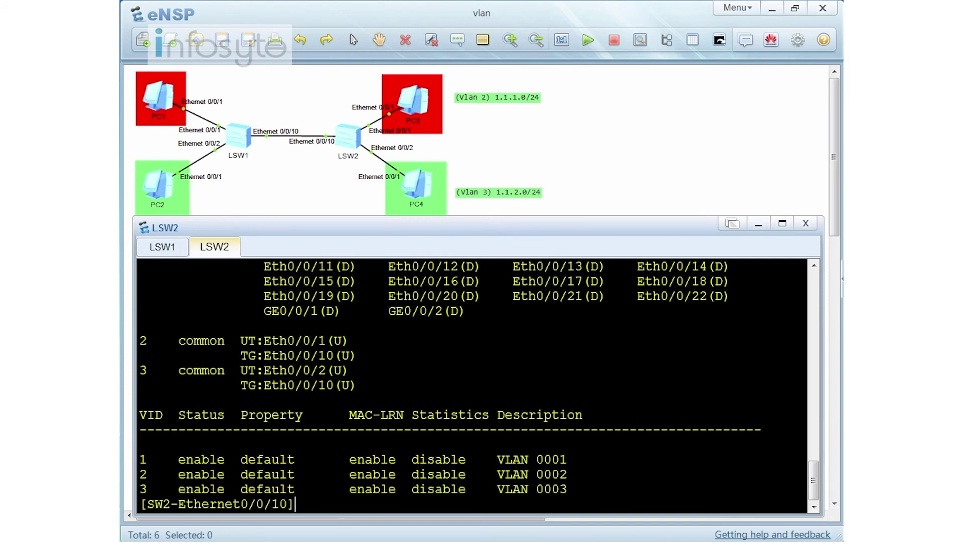
key(Return)
text(port t)
key(Tab)
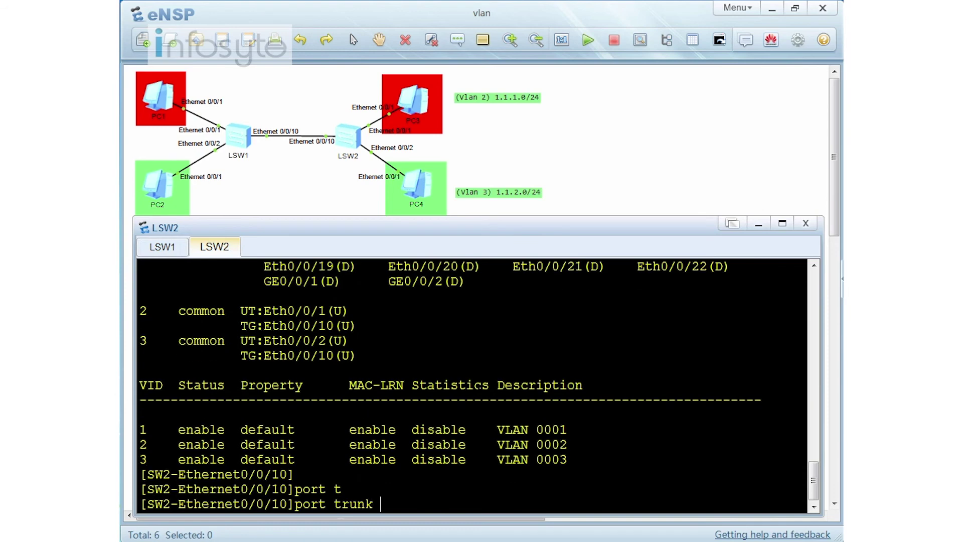
text(al)
key(Tab)
text(v)
key(Tab)
text(2 to 3)
key(Return)
text(dis this)
key(Return)
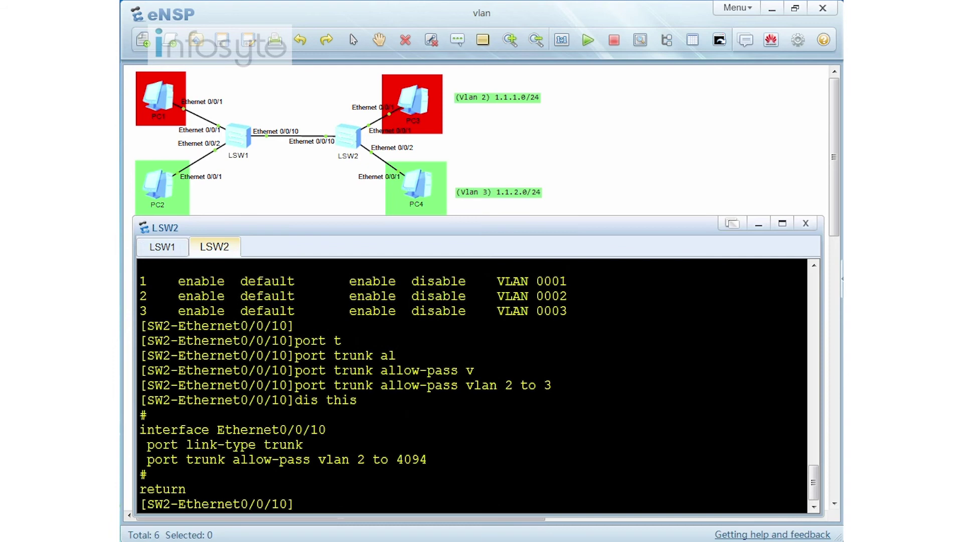
Step: Remove all VLANs from the allow-pass list of Ethernet 0/0/10 on SW2 and display the interface's configuration
text(undo port t)
key(Tab)
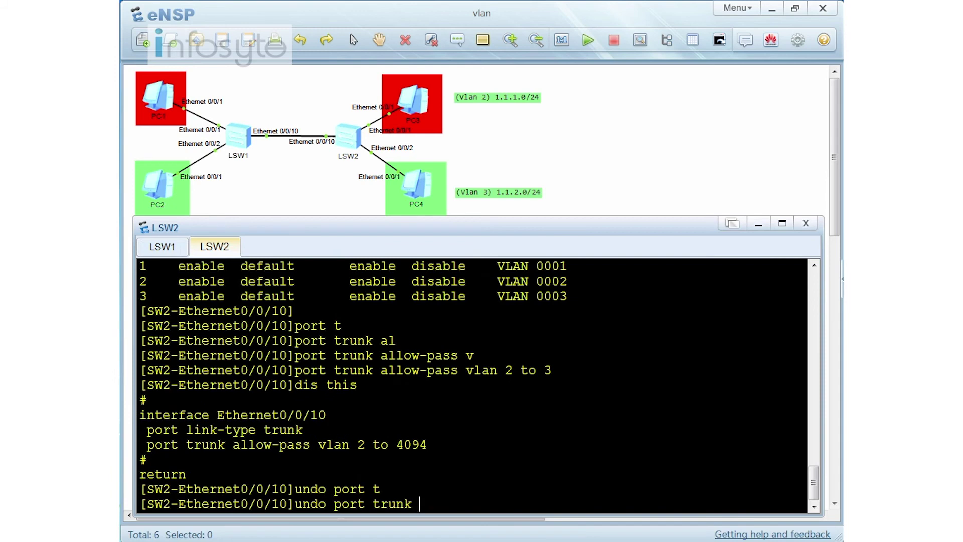
text(al)
key(Tab)
text(a)
key(Tab)
key(BackSpace)
text(v)
key(Tab)
text(a)
key(Return)
text(dis this)
key(Return)
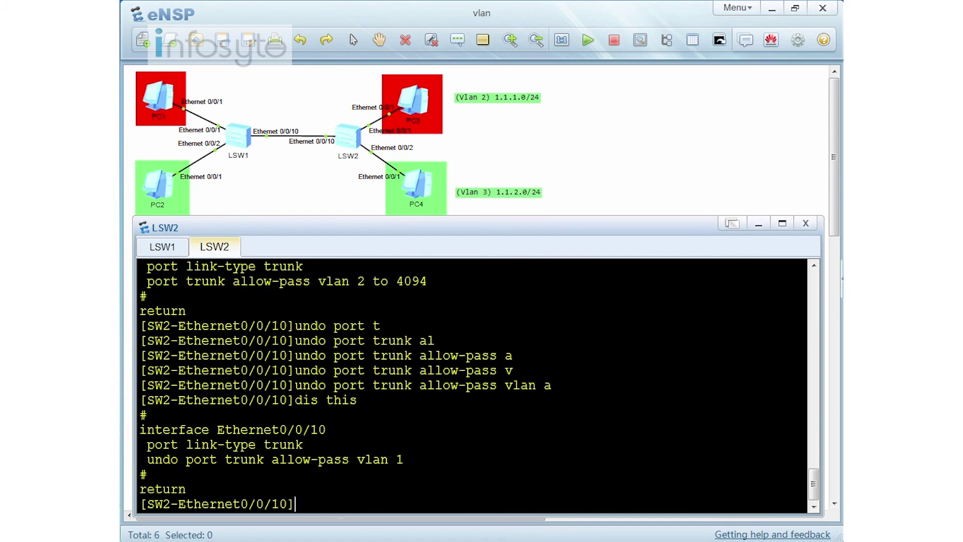
Step: Allow only VLANs 2 to 3 through the Ethernet 0/0/10 trunk on SW2 and display the interface's configuration
text(port t)
key(Tab)
text(a)
key(Tab)
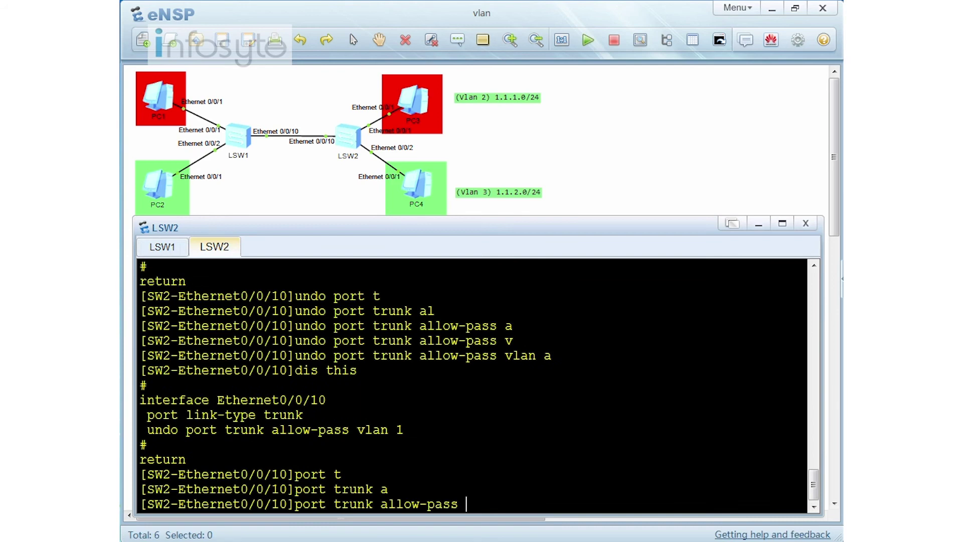
text(v 2 to 3)
key(Return)
text(dis this)
key(Return)
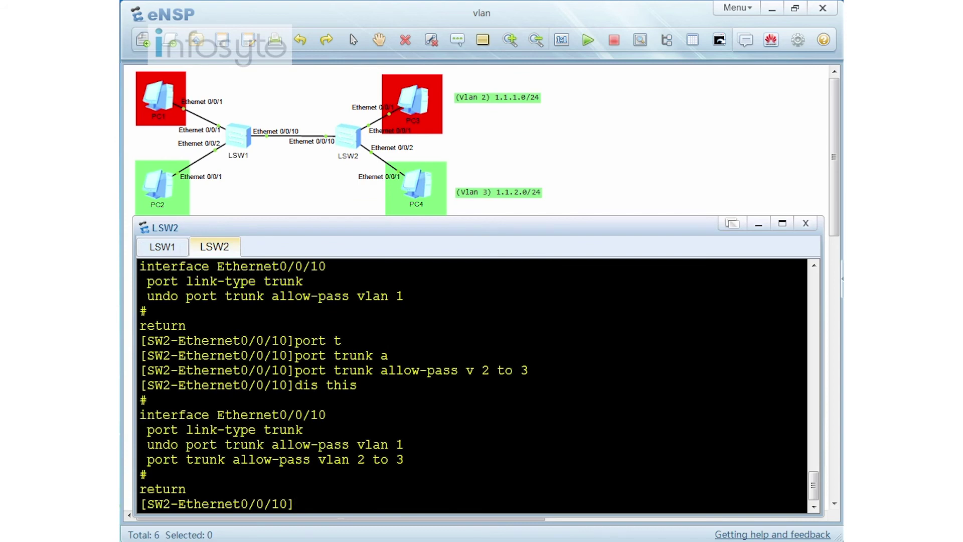
Step: Repeat the ping from PC1 to 1.1.1.2 to test the restricted trunk, and return to the LSW2 console
double_click(163, 101)
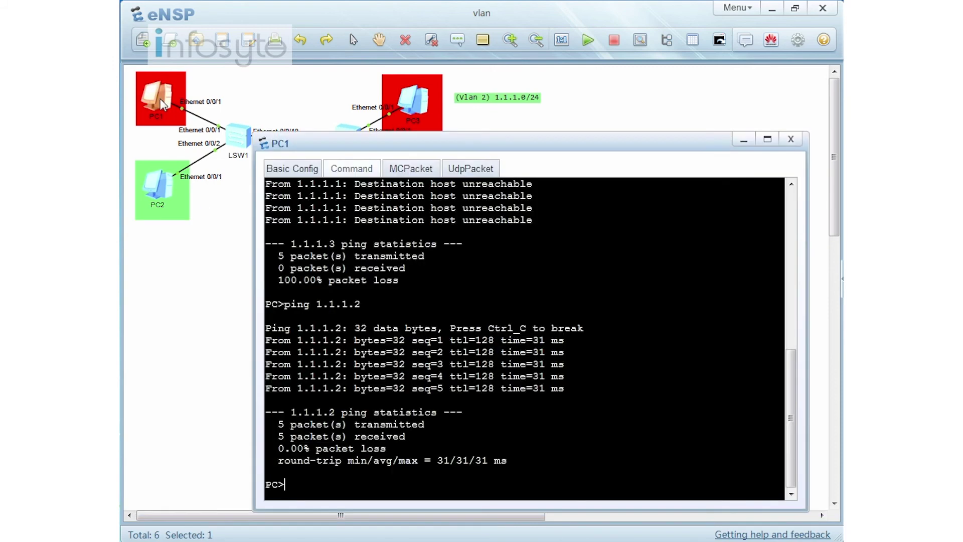
key(Up)
key(Return)
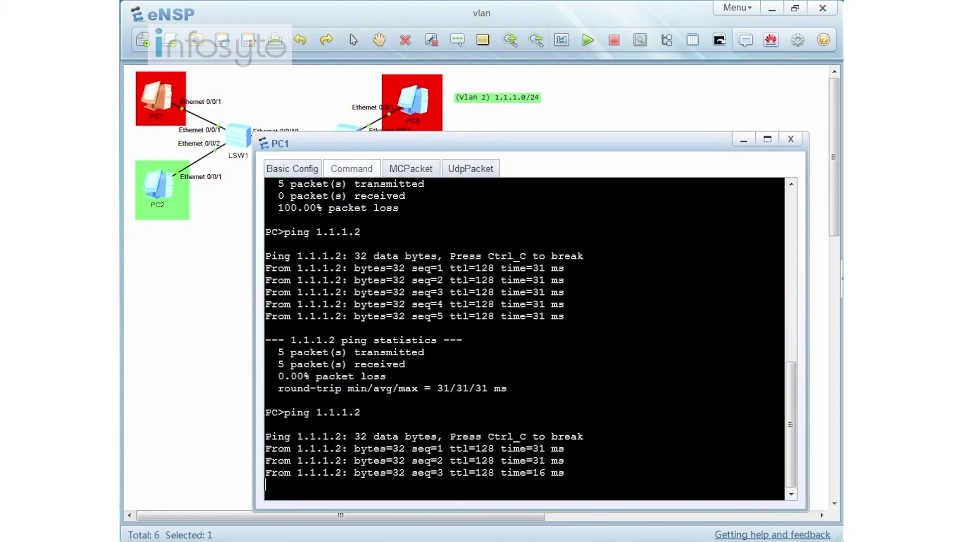
click(793, 145)
click(719, 41)
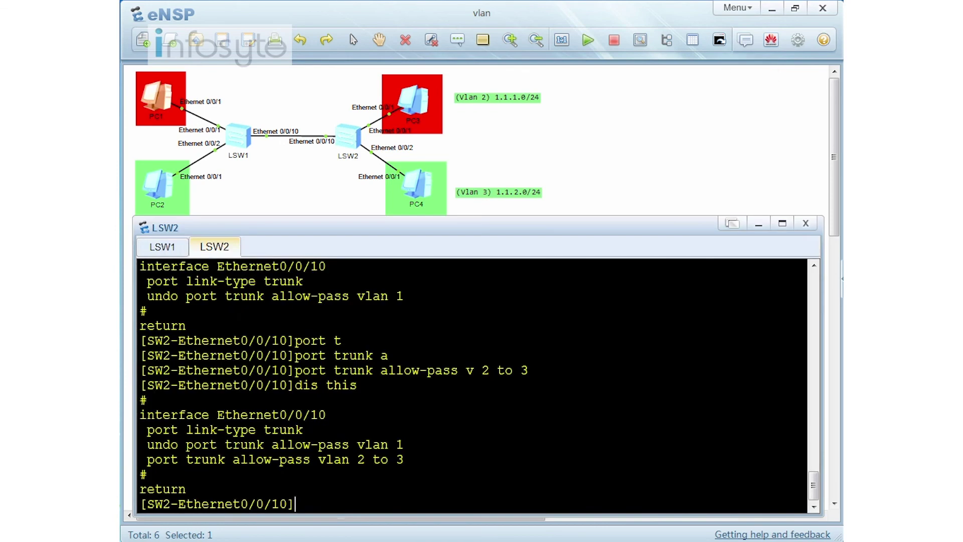